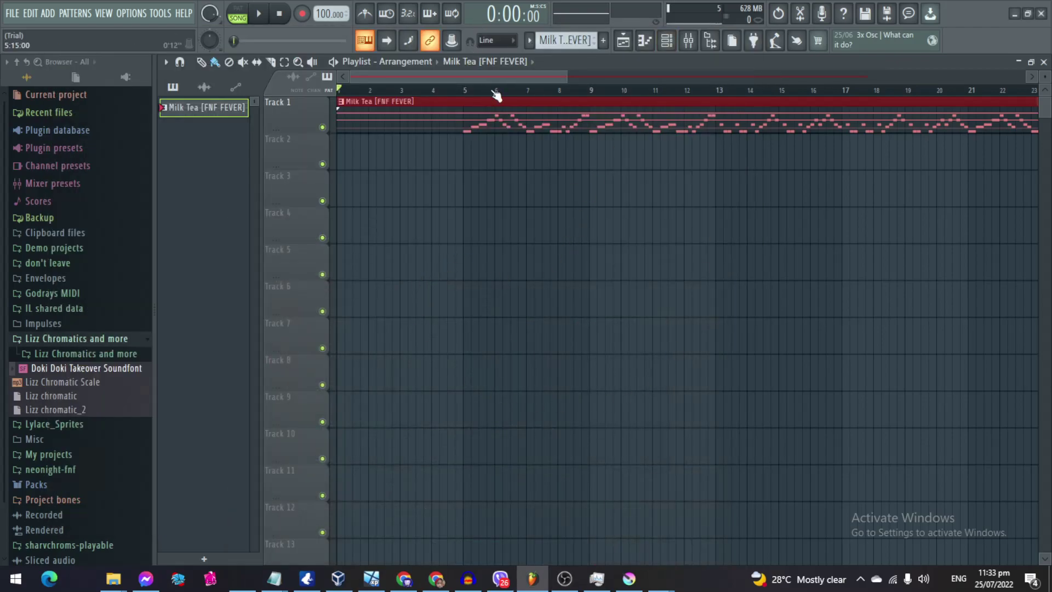
Zoom the playlist ruler and place the song position marker at bar 5 of Milk Tea
scroll(496, 95, down, 5)
scroll(496, 98, up, 3)
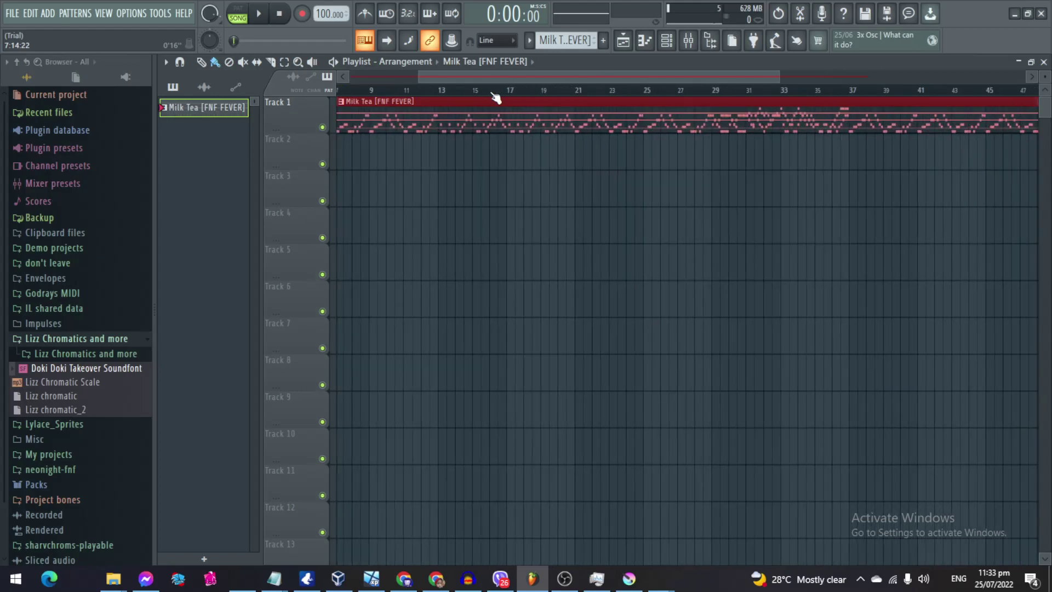
scroll(496, 100, down, 4)
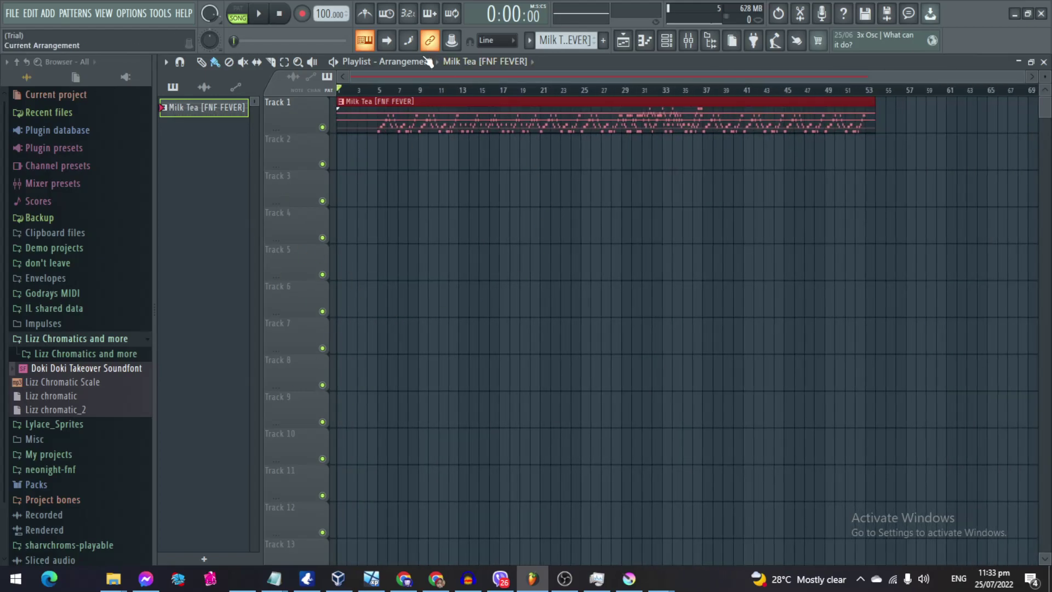
scroll(402, 81, up, 3)
scroll(417, 83, left, 1)
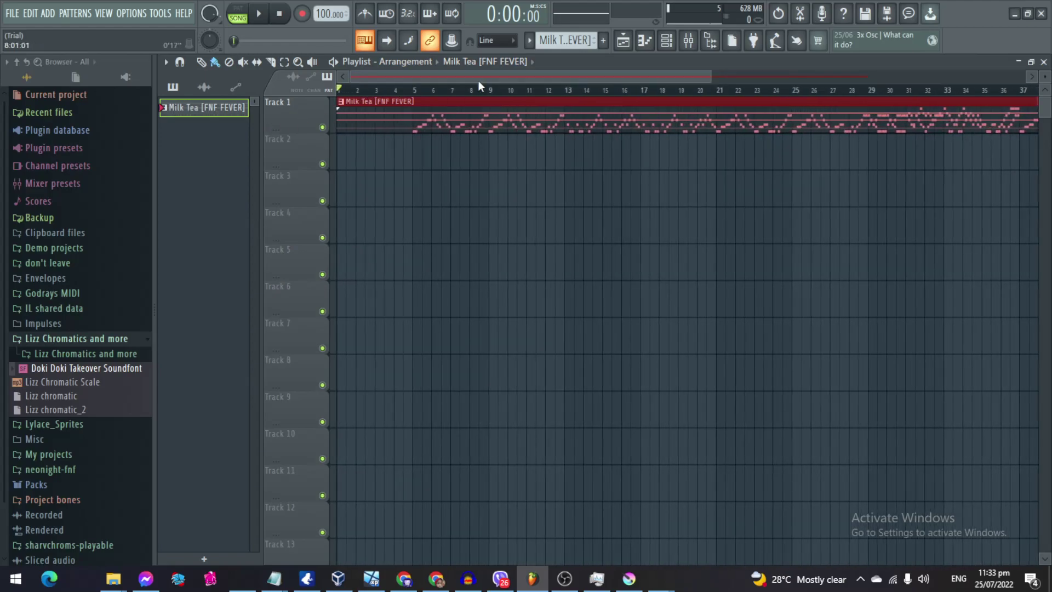
scroll(482, 93, down, 4)
scroll(482, 93, up, 4)
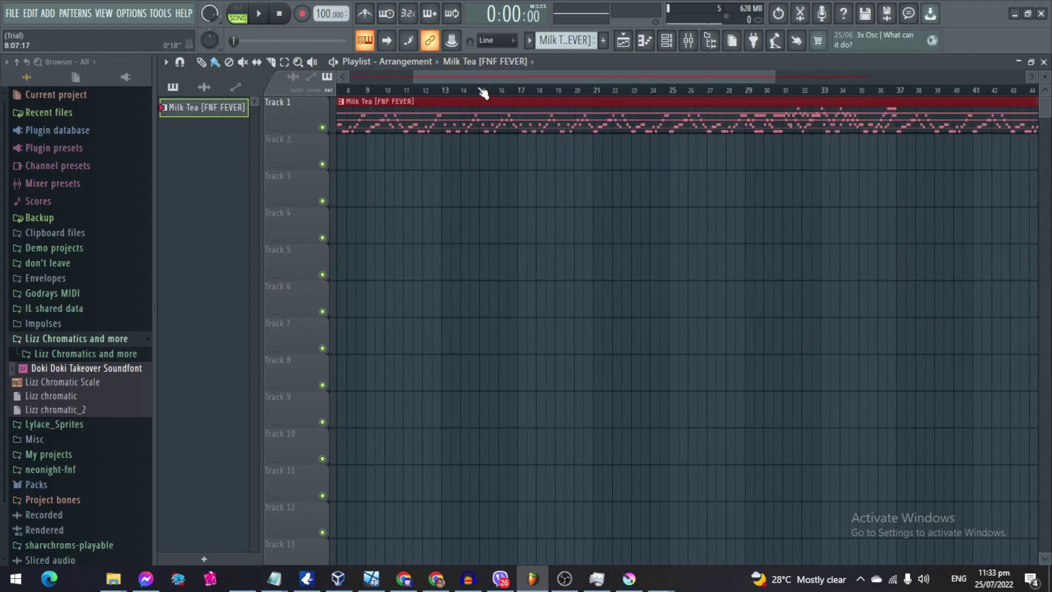
scroll(482, 94, down, 4)
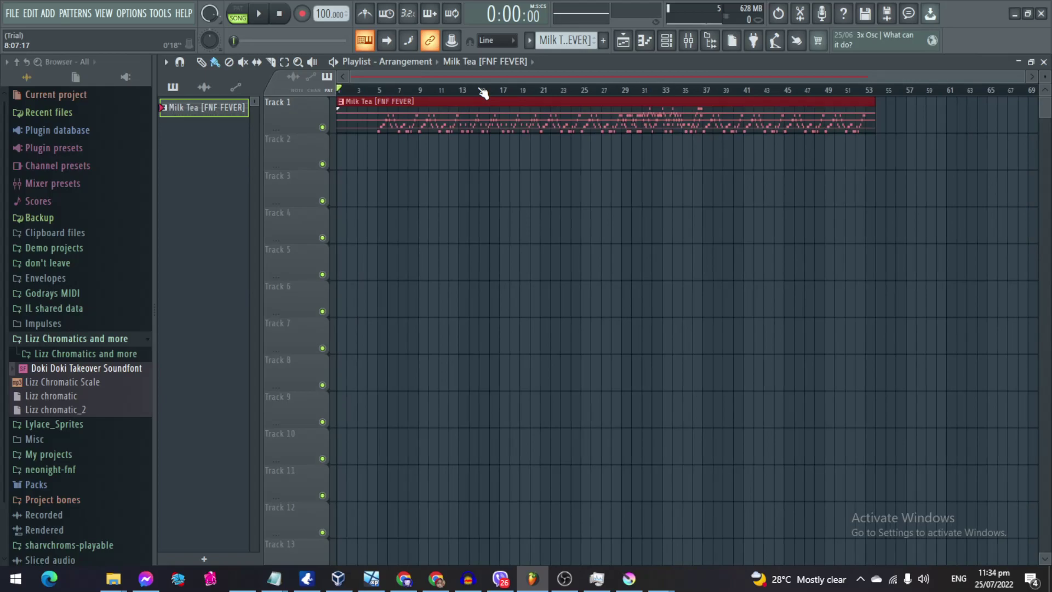
scroll(376, 92, up, 1)
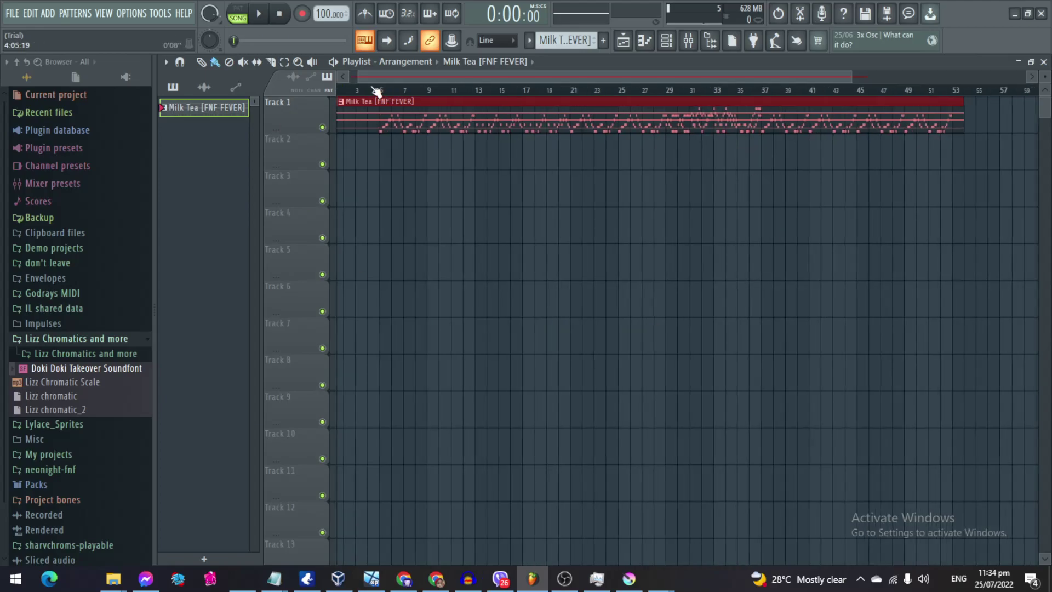
scroll(376, 93, up, 3)
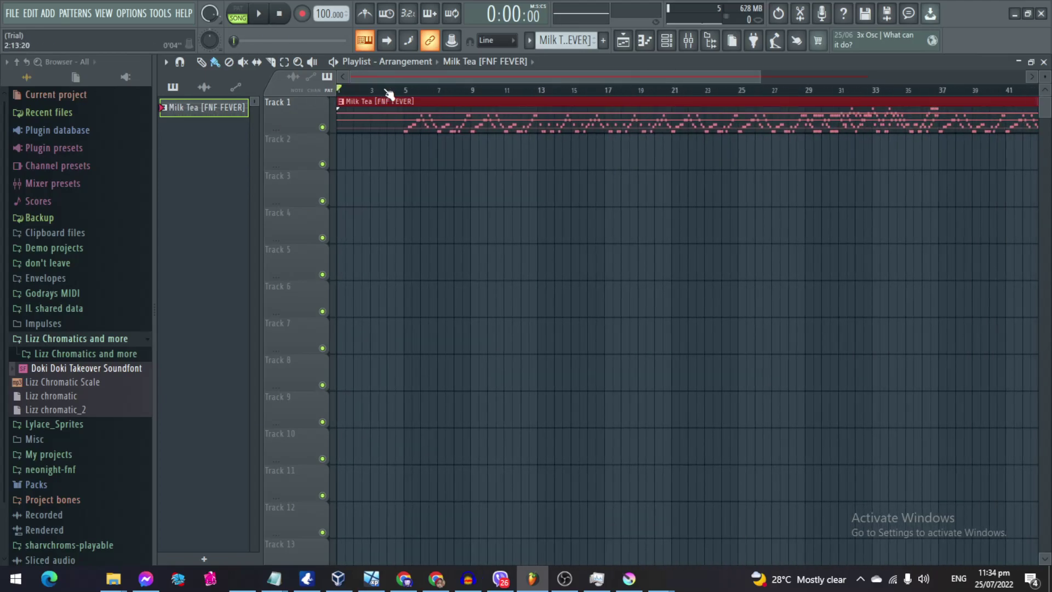
scroll(390, 93, up, 2)
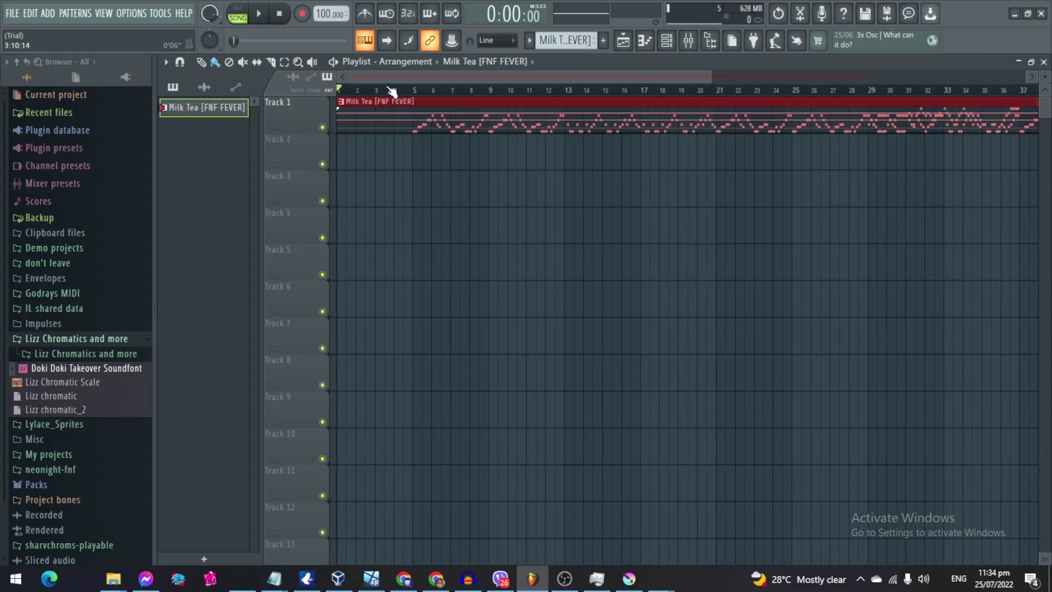
scroll(391, 92, up, 3)
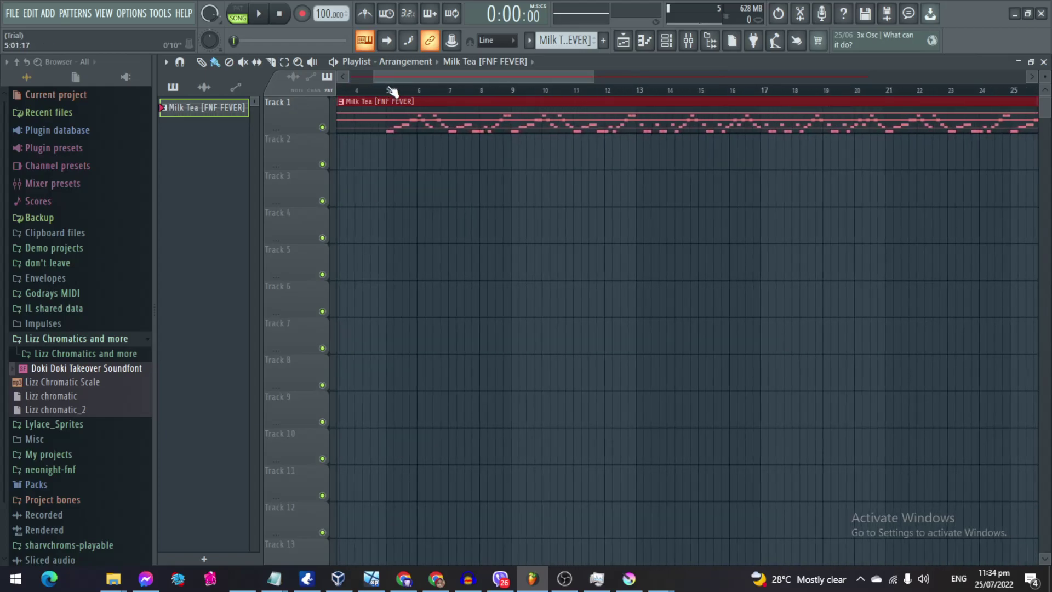
click(389, 91)
scroll(509, 88, down, 4)
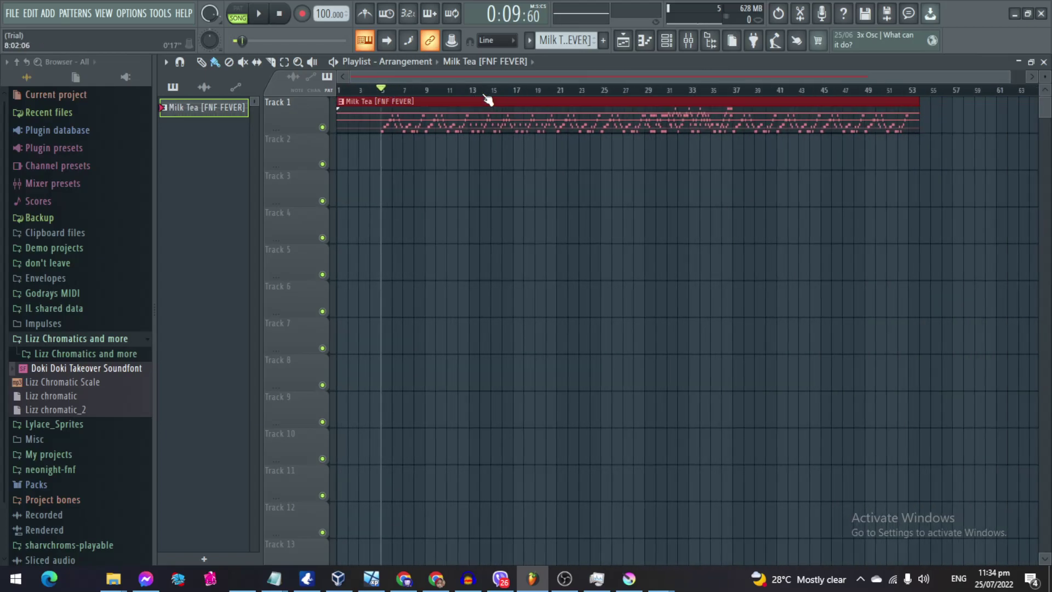
scroll(507, 87, up, 5)
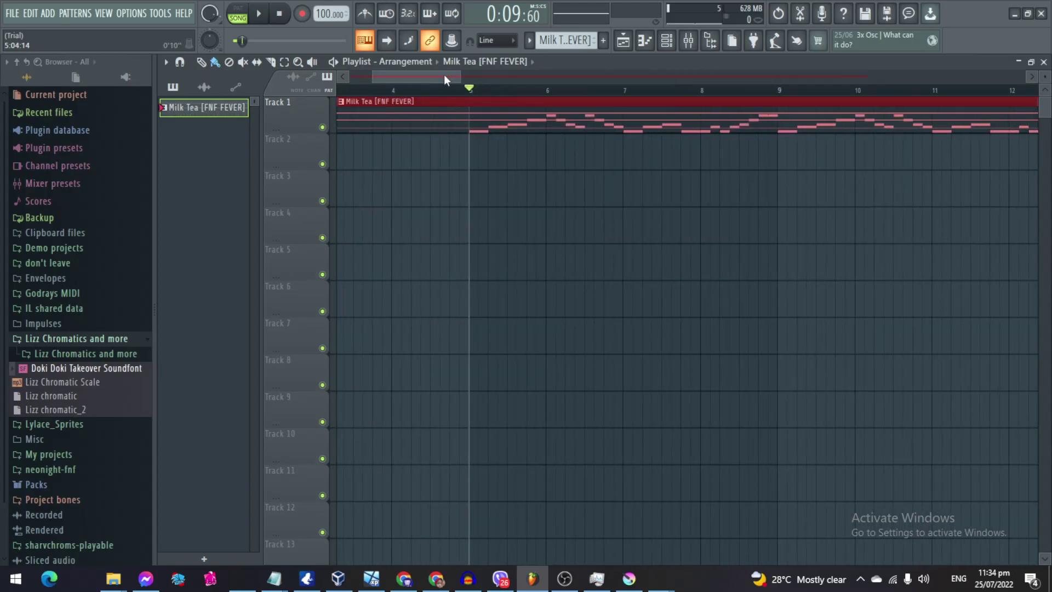
scroll(455, 83, up, 2)
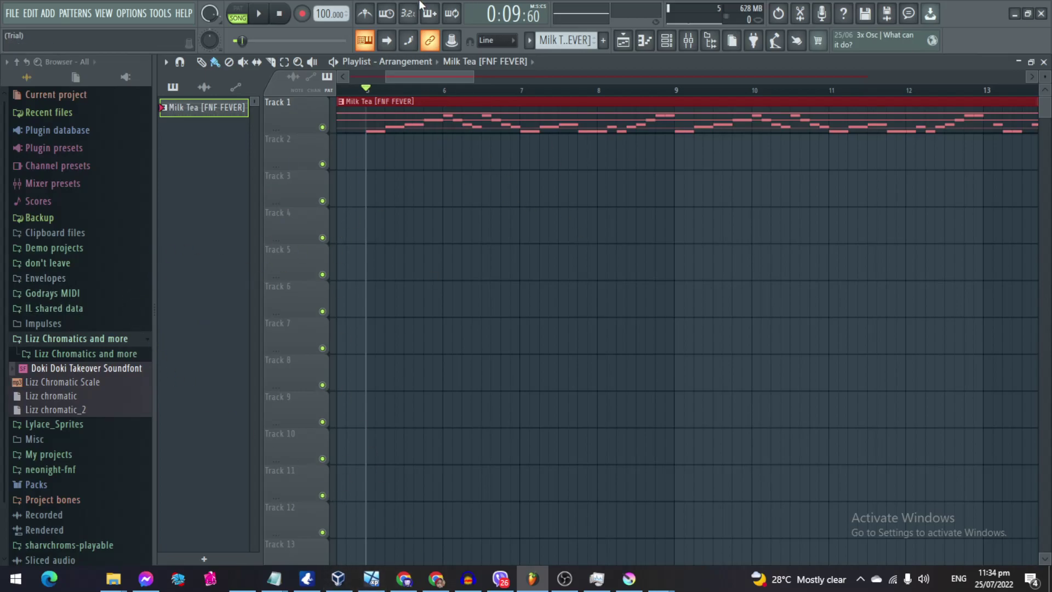
Open Doki Doki Takeover Soundfont from the Browser in a new channel on its Senpai patch, closing the player
drag(147, 369, 118, 373)
drag(233, 335, 115, 371)
right_click(115, 371)
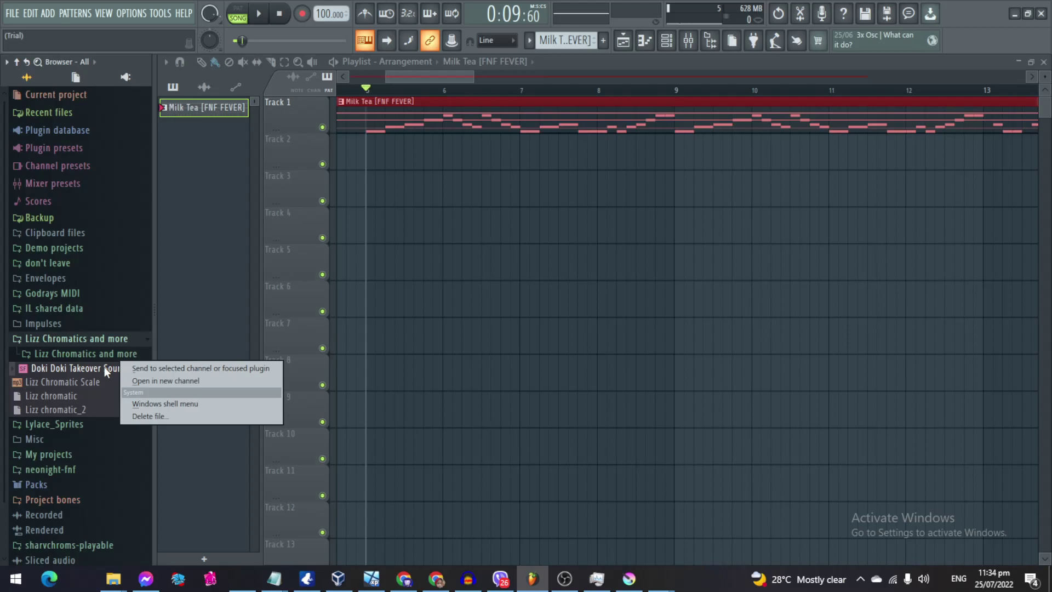
click(173, 382)
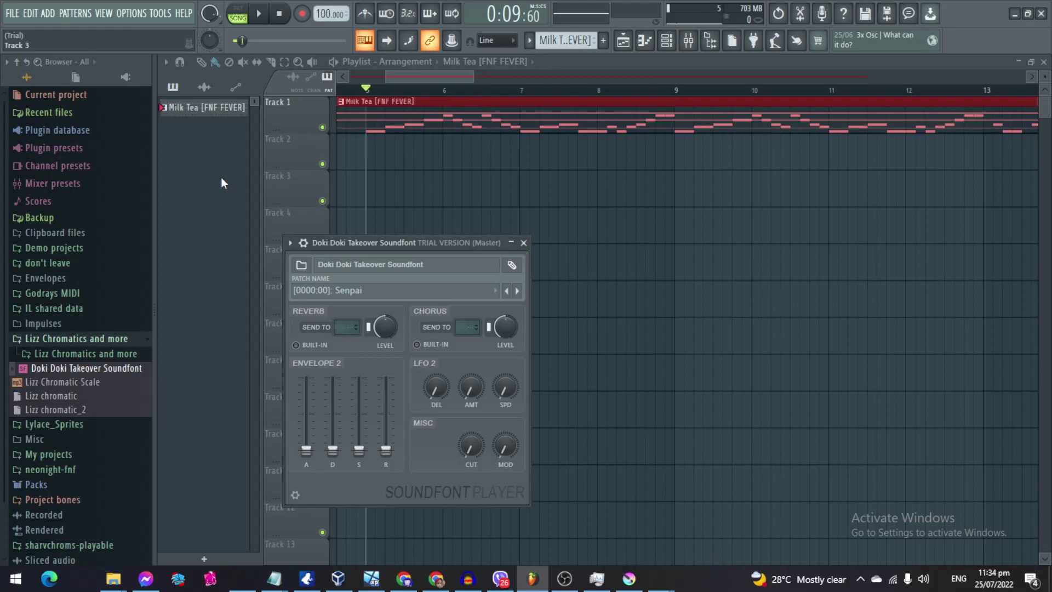
key(Escape)
scroll(401, 91, up, 2)
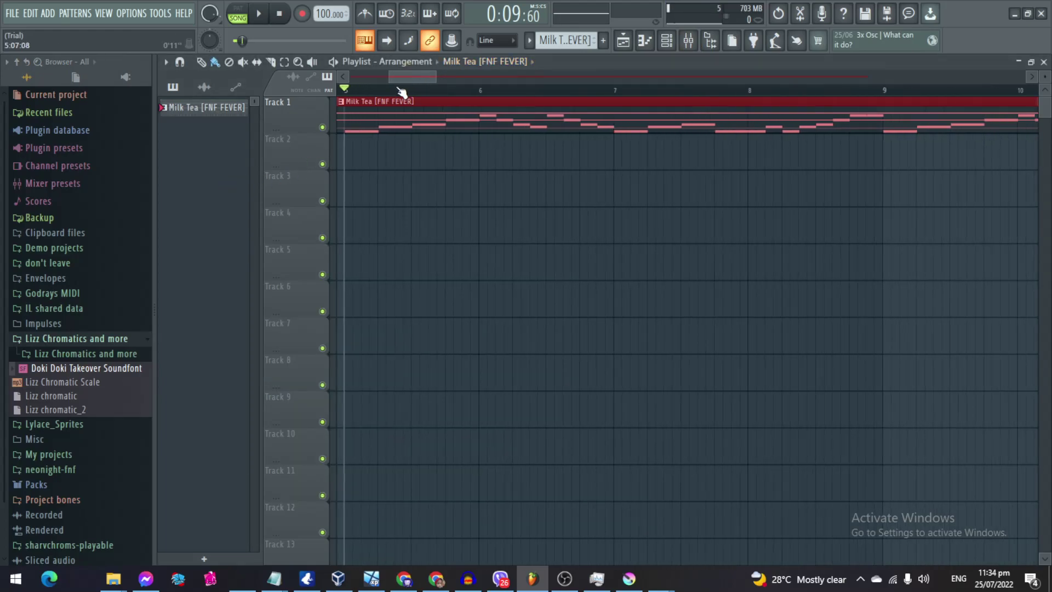
scroll(402, 91, down, 1)
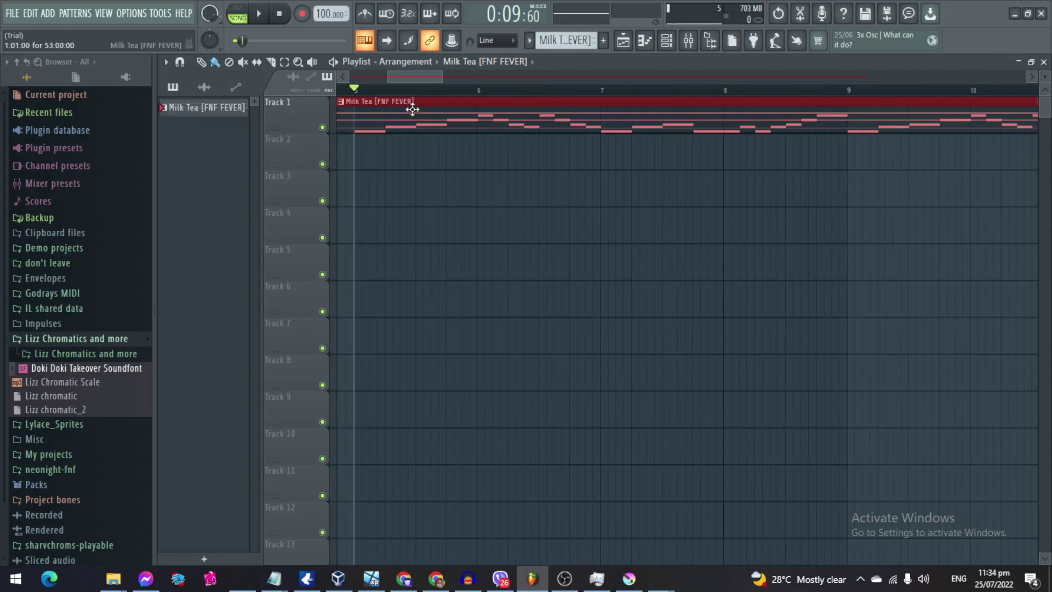
Open the Milk Tea clip in the piano roll and view the Doki Doki Takeover Soundfont channel
double_click(412, 110)
click(466, 61)
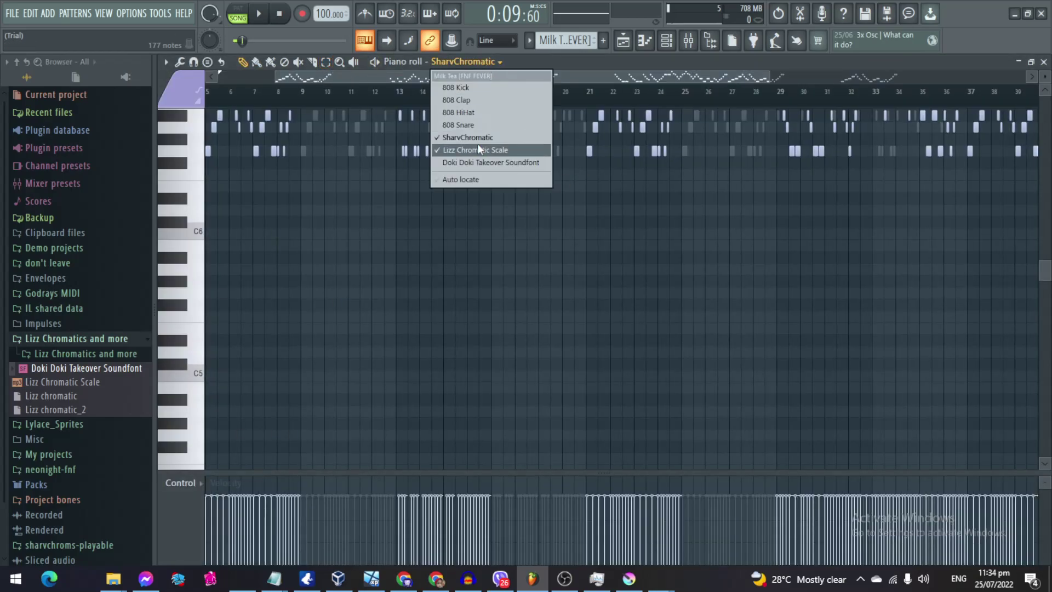
click(474, 162)
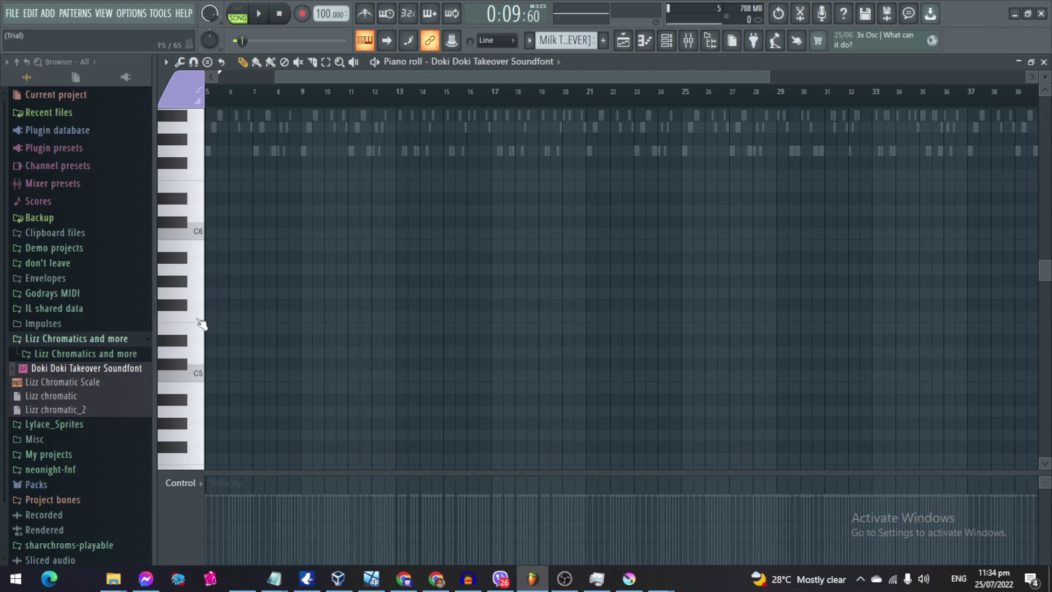
scroll(199, 323, up, 3)
scroll(376, 254, up, 6)
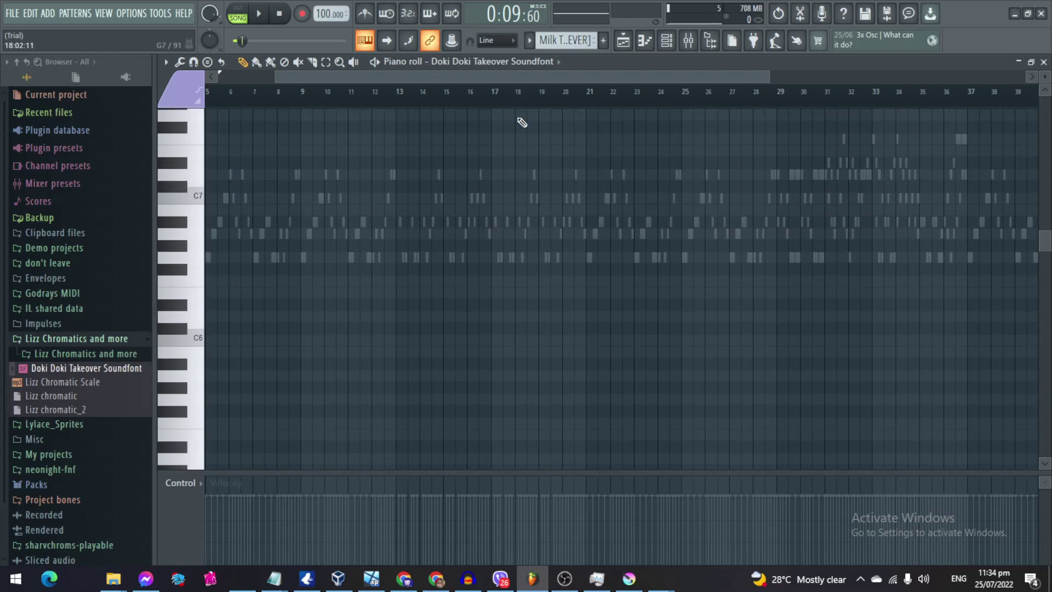
Return the piano roll to SharvChromatic and zoom in on its G6–D7 melody across bars 5–9
click(551, 62)
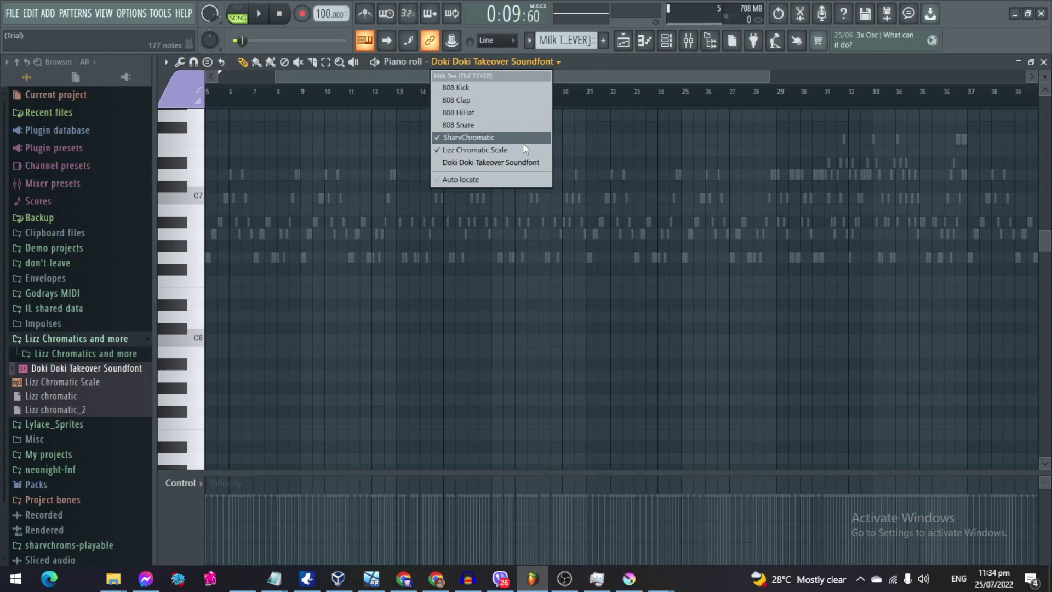
click(524, 138)
scroll(434, 335, up, 5)
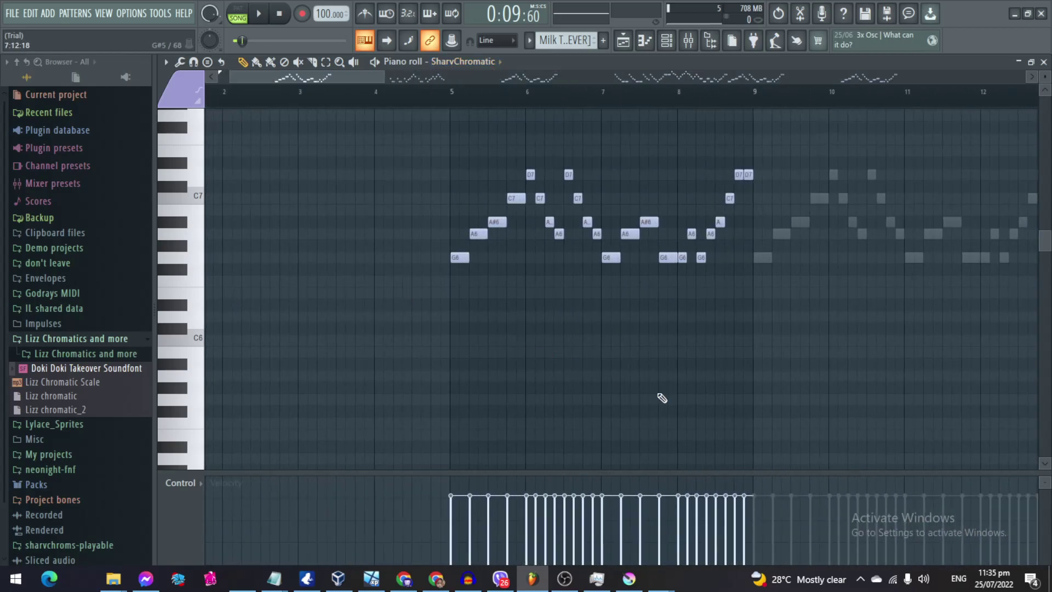
scroll(738, 385, up, 3)
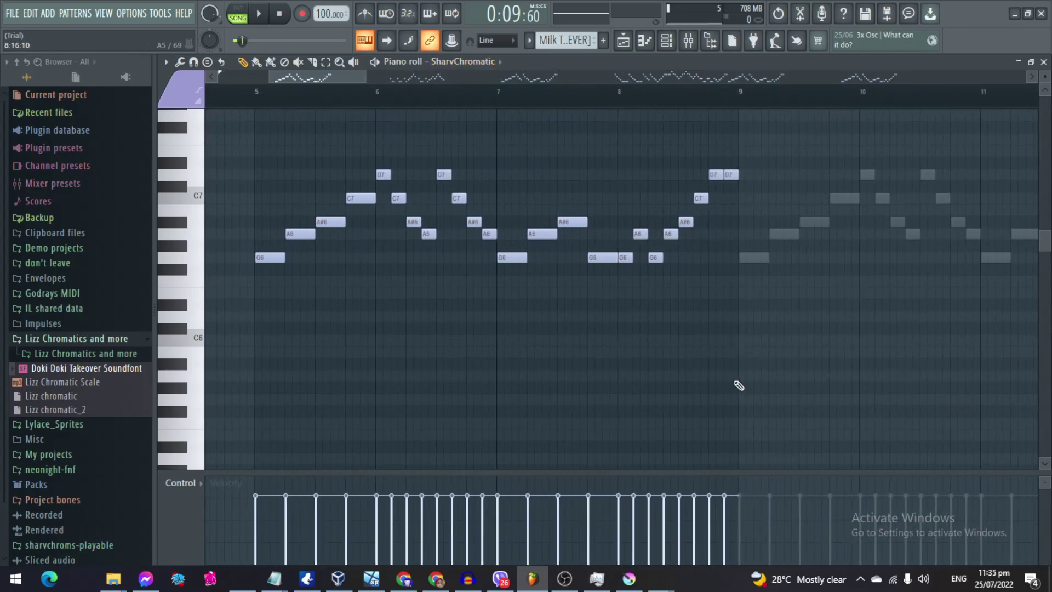
scroll(739, 385, down, 3)
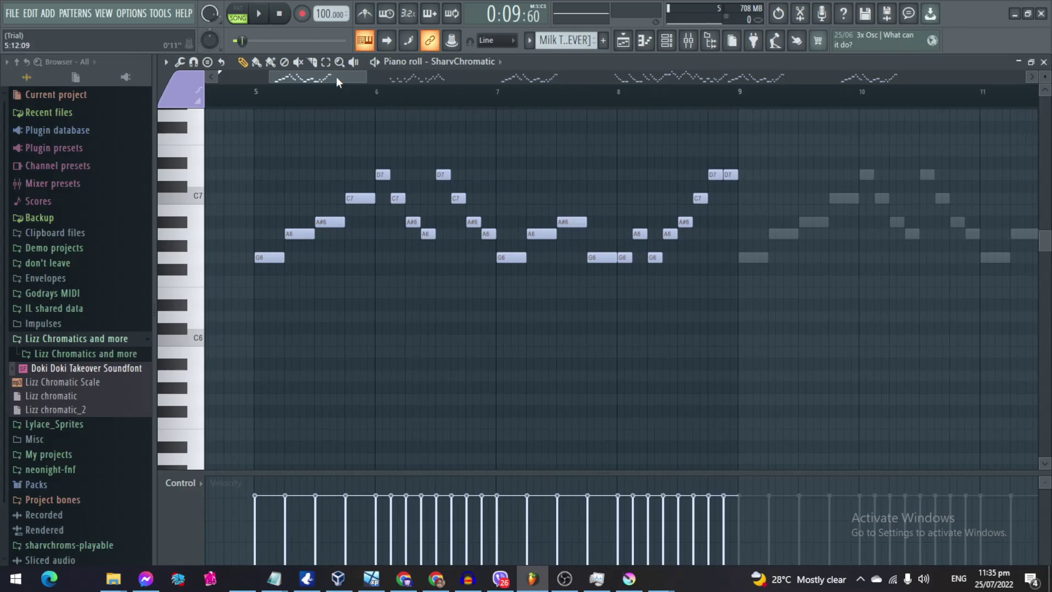
drag(335, 77, 339, 97)
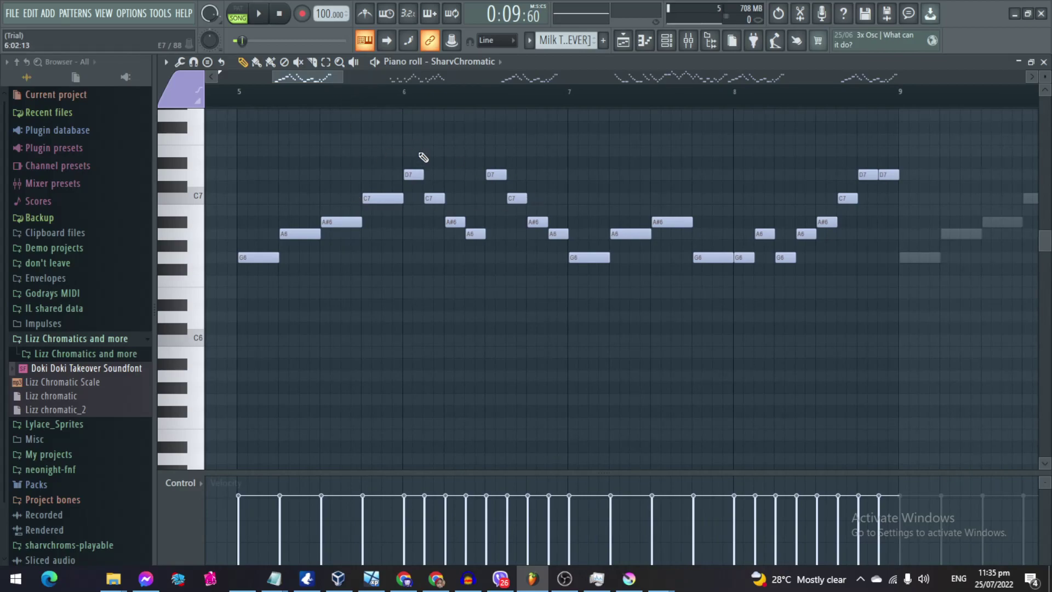
Copy all SharvChromatic notes and paste them into the Doki Doki Takeover Soundfont channel
key(ctrl+a)
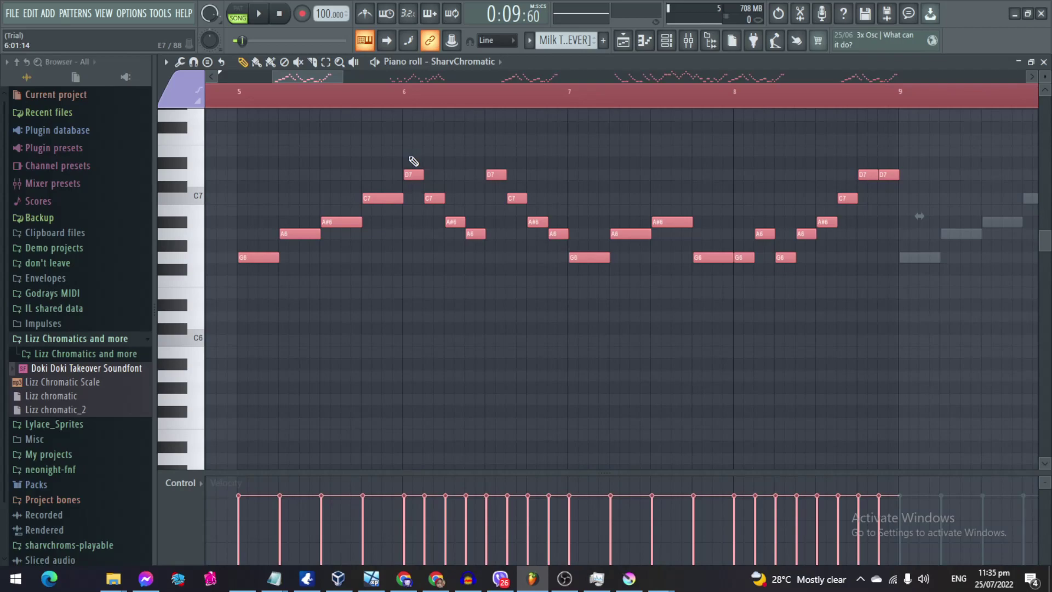
key(ctrl+d)
click(498, 62)
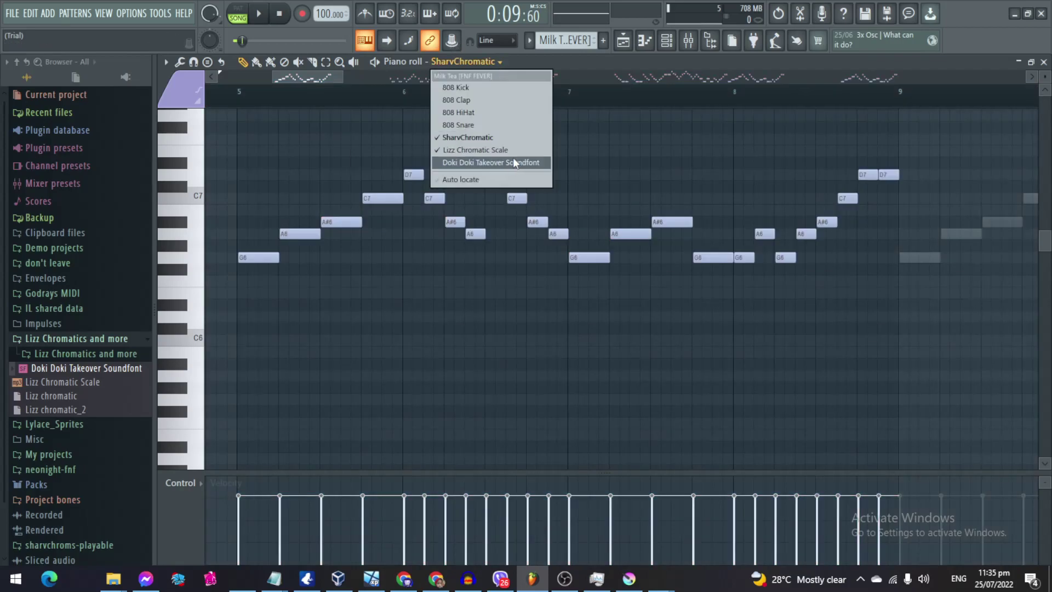
click(512, 163)
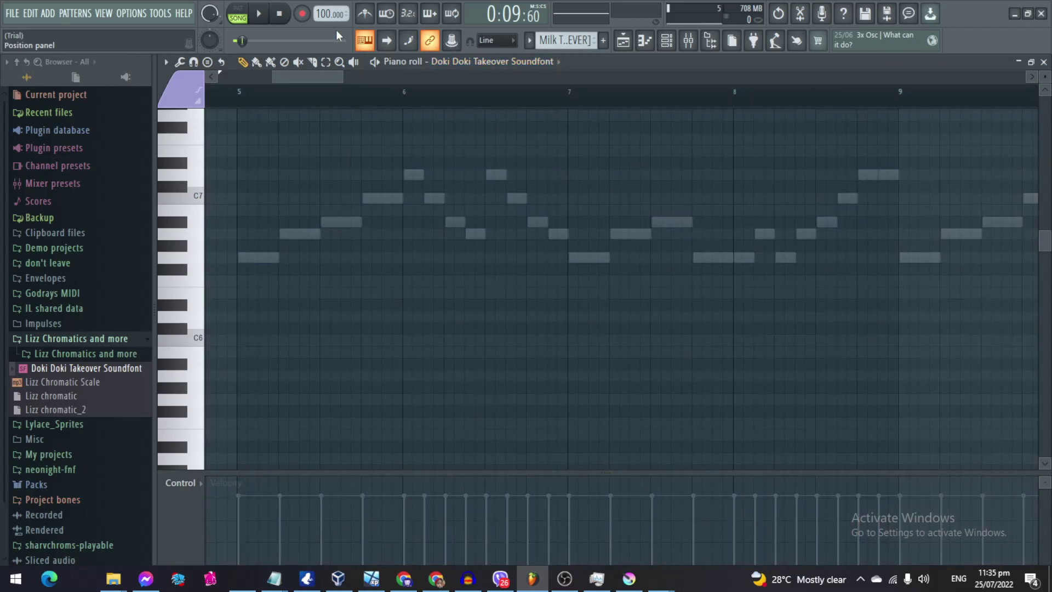
scroll(249, 223, up, 2)
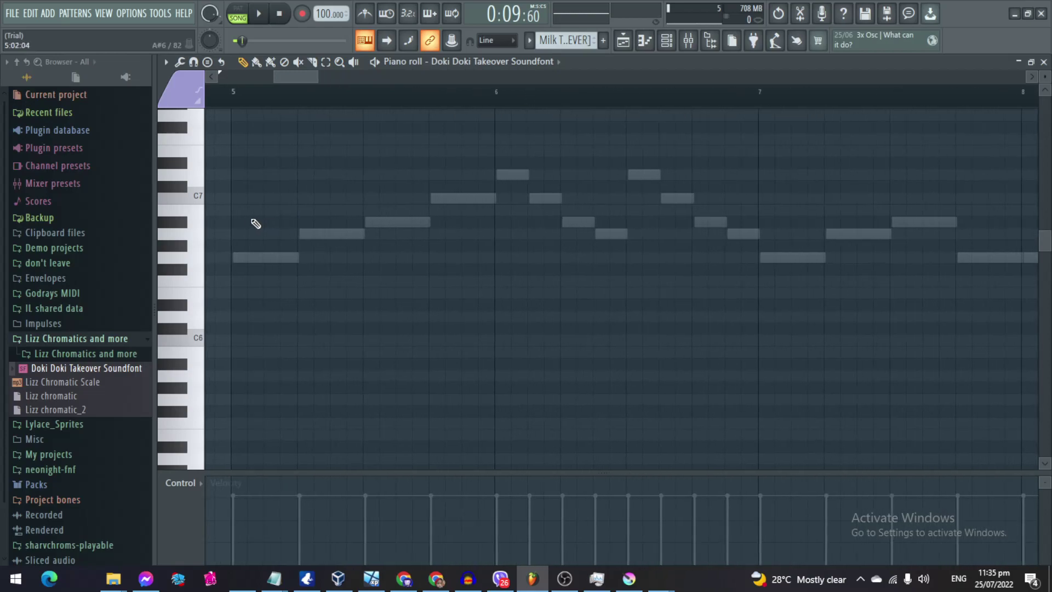
key(ctrl+v)
scroll(301, 289, up, 4)
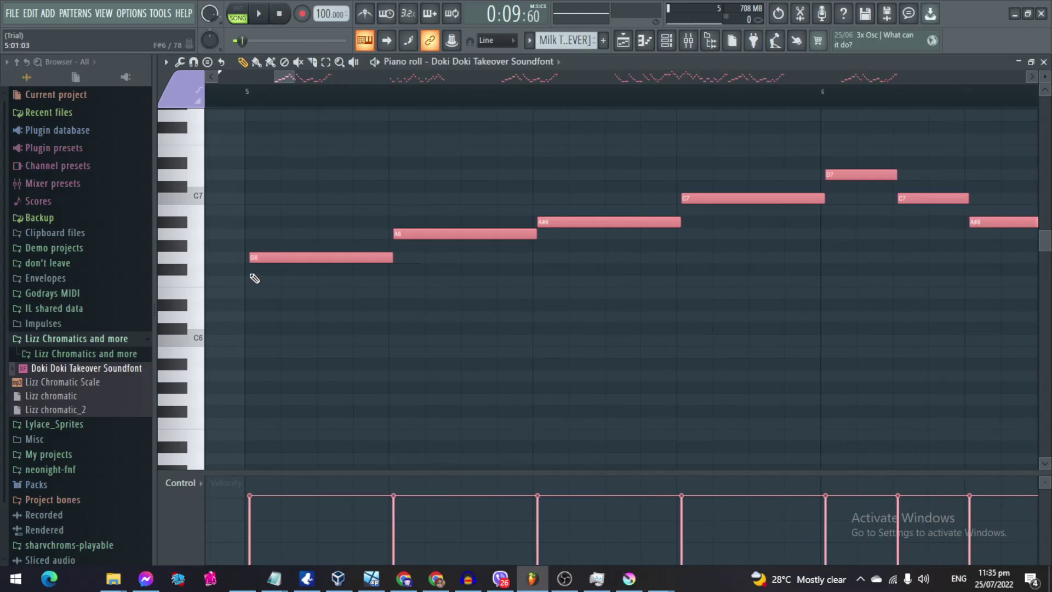
scroll(508, 166, down, 5)
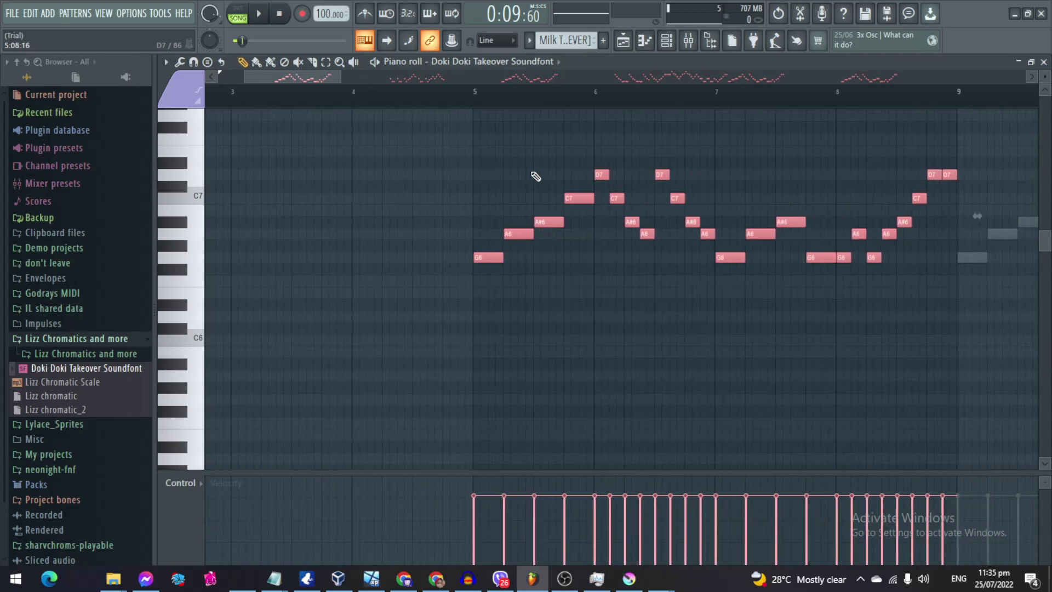
Change the Doki Doki Takeover Soundfont player's patch to [0000:05]: Monika
scroll(525, 96, down, 2)
click(521, 62)
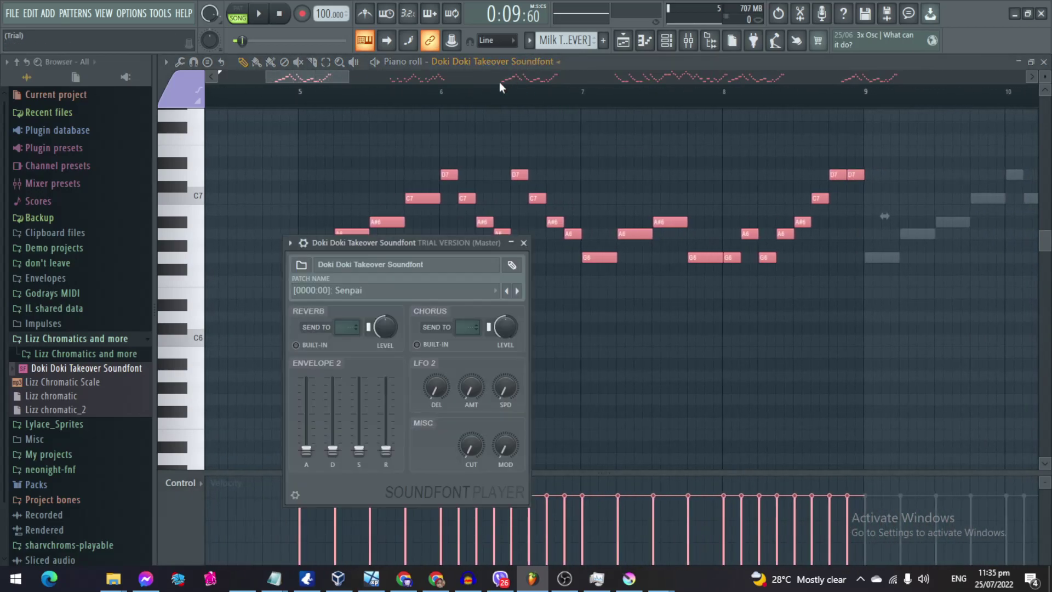
drag(391, 242, 374, 163)
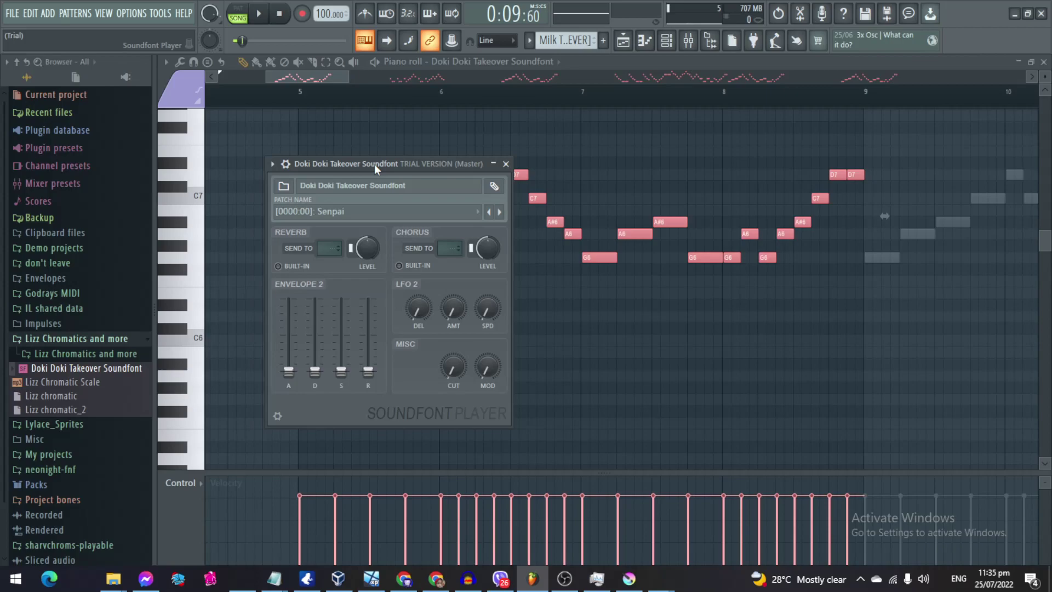
click(340, 210)
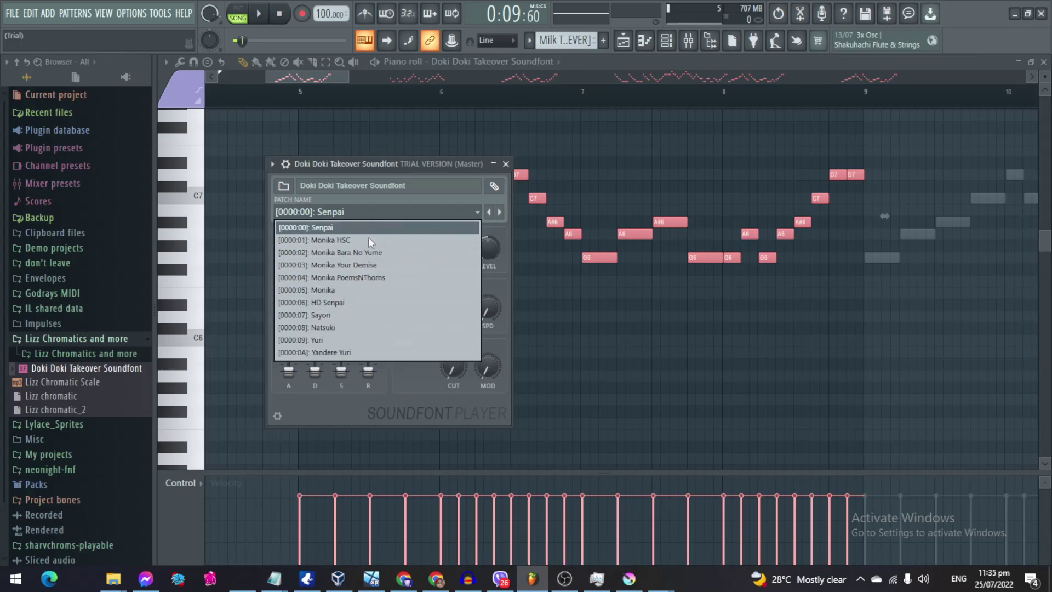
click(364, 291)
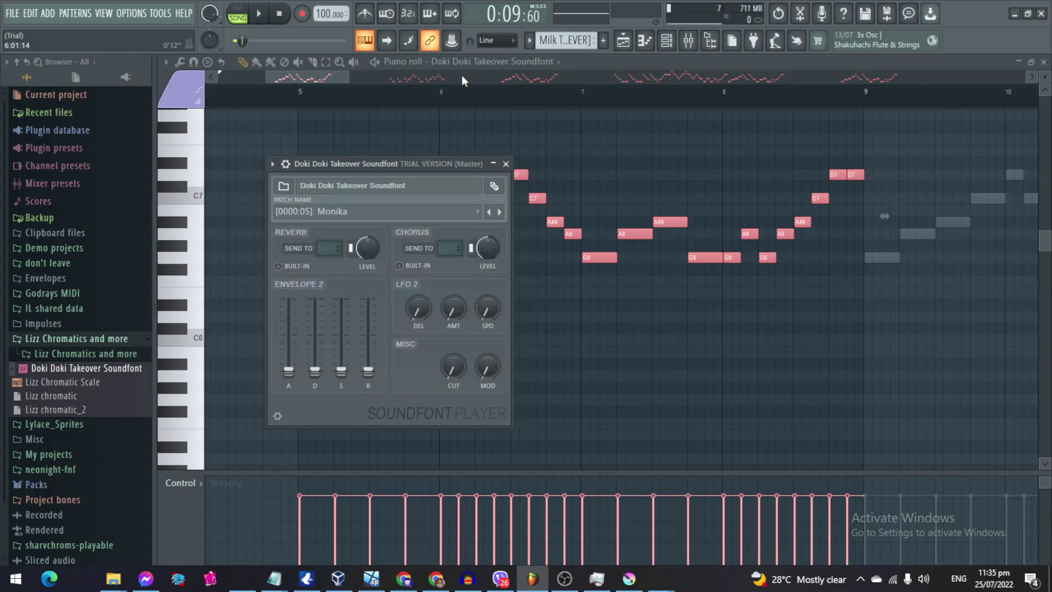
click(506, 163)
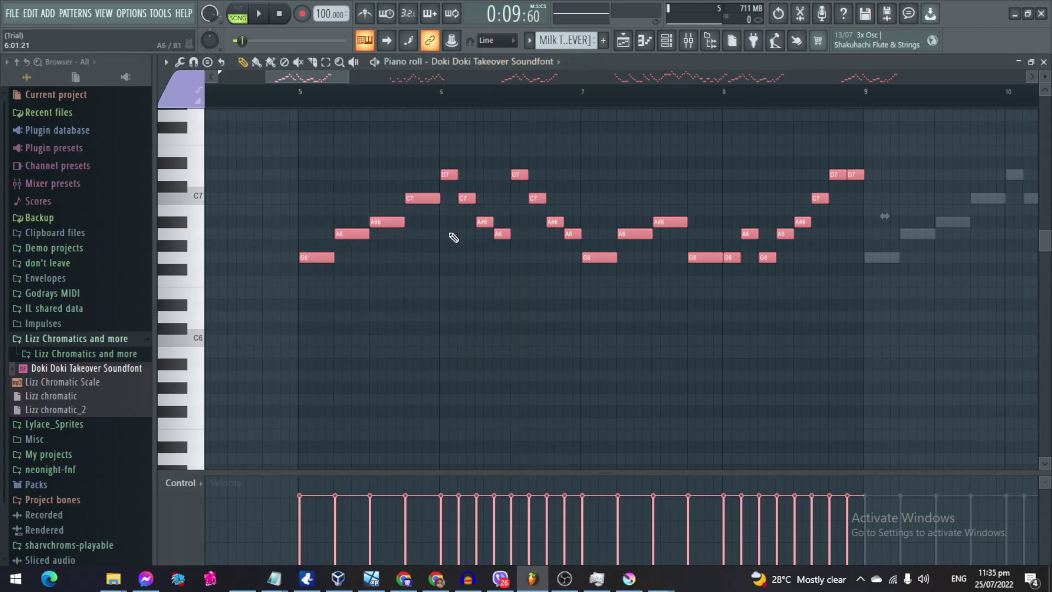
Check the SharvChromatic instrument settings, then return the piano roll to Doki Doki Takeover Soundfont
scroll(373, 263, up, 2)
scroll(368, 263, down, 2)
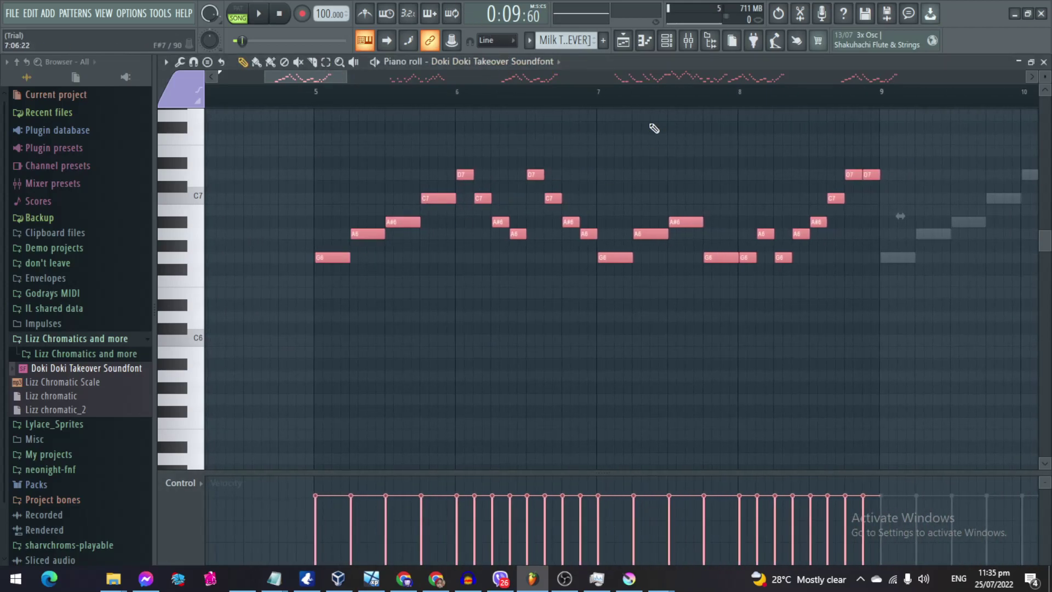
click(514, 57)
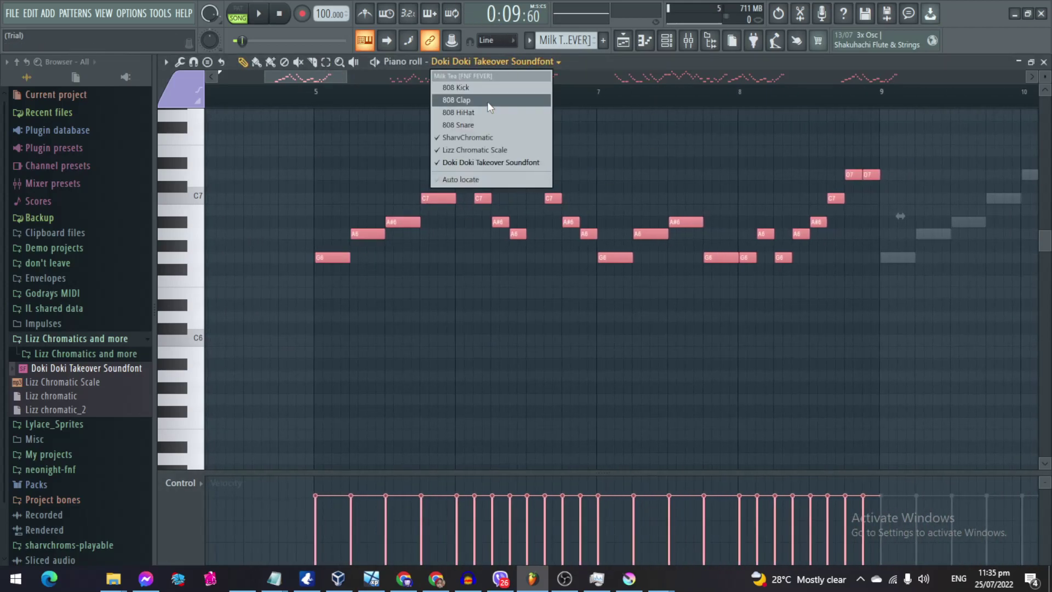
click(473, 137)
click(477, 71)
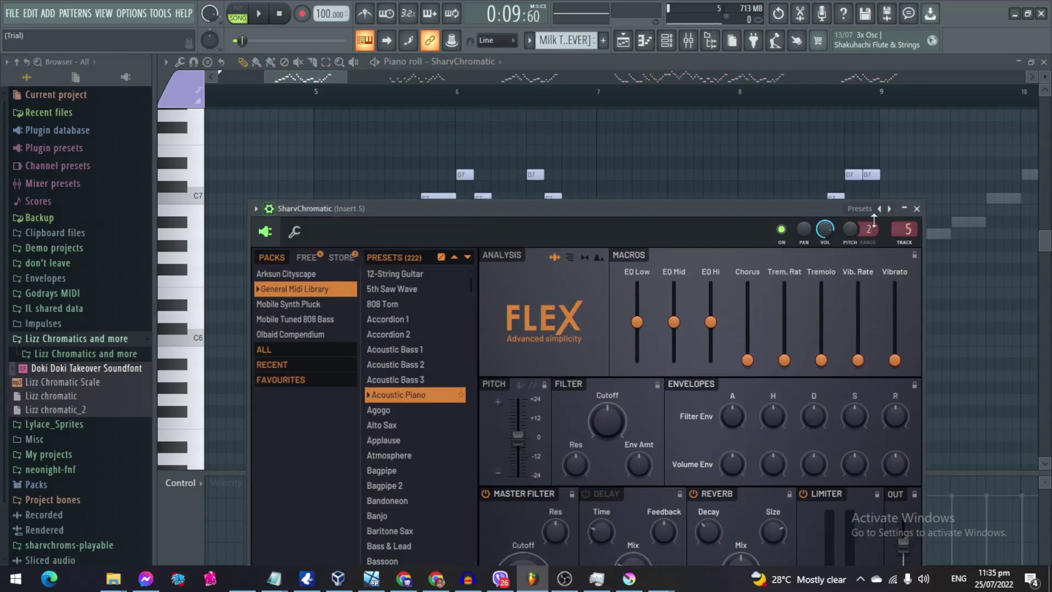
click(482, 61)
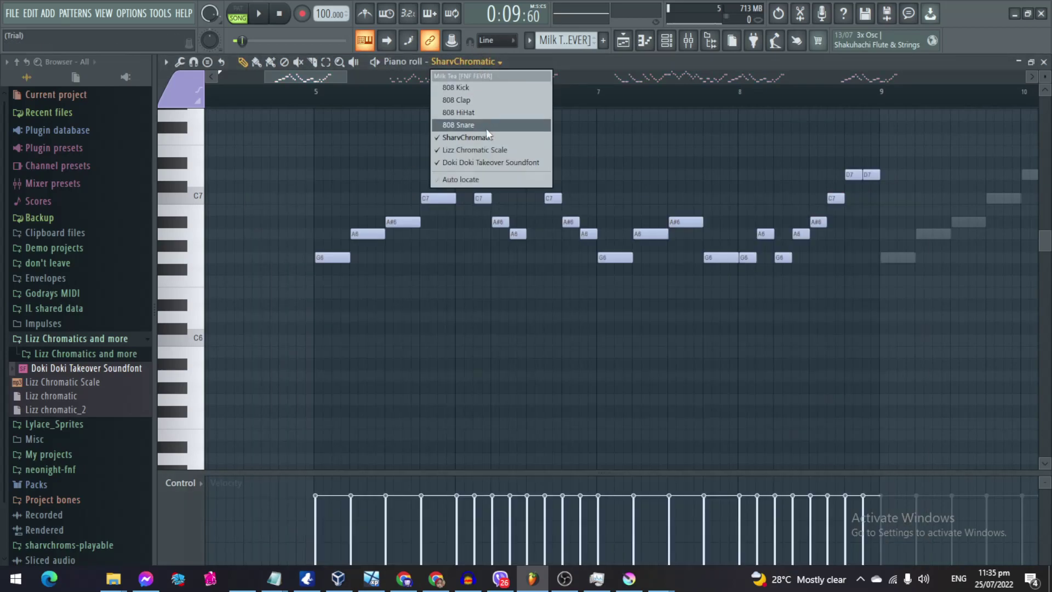
click(488, 162)
Play back the pasted melody on the Monika patch, then set the song position to bar 9
key(space)
scroll(324, 199, down, 3)
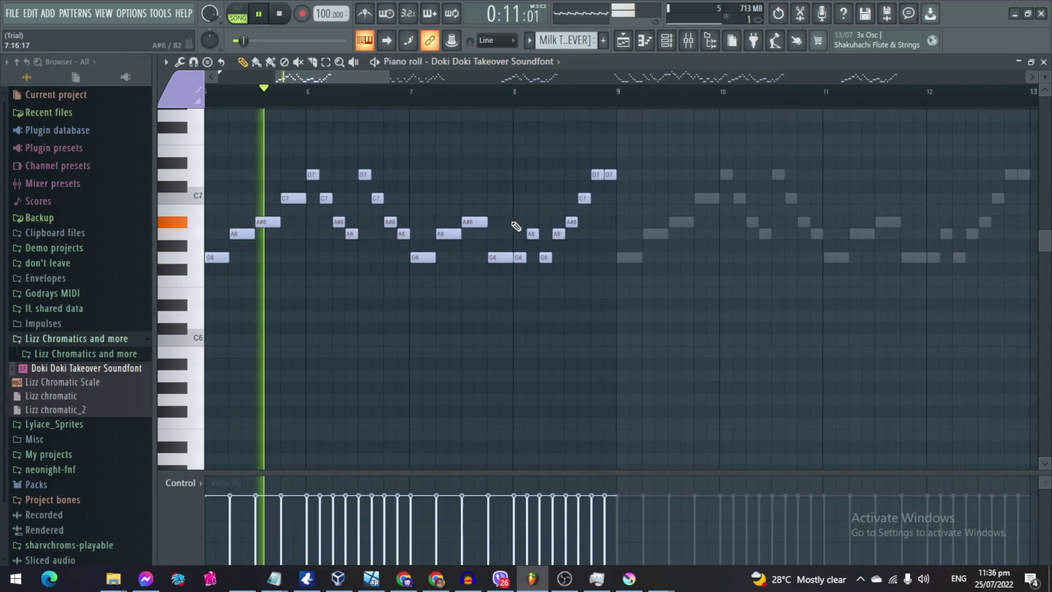
scroll(616, 284, up, 2)
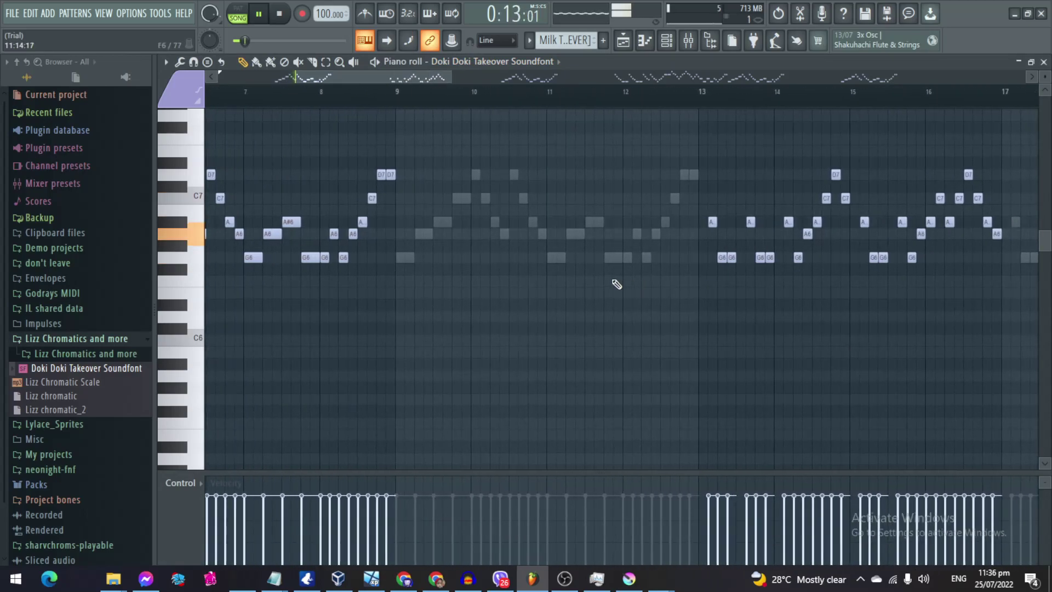
scroll(425, 122, up, 2)
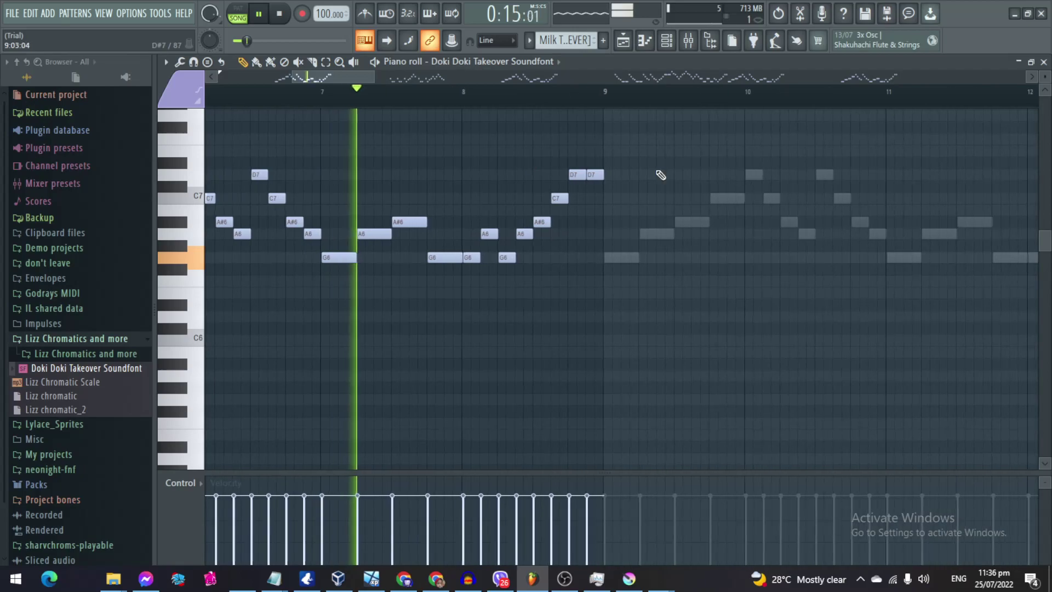
key(space)
drag(321, 75, 346, 76)
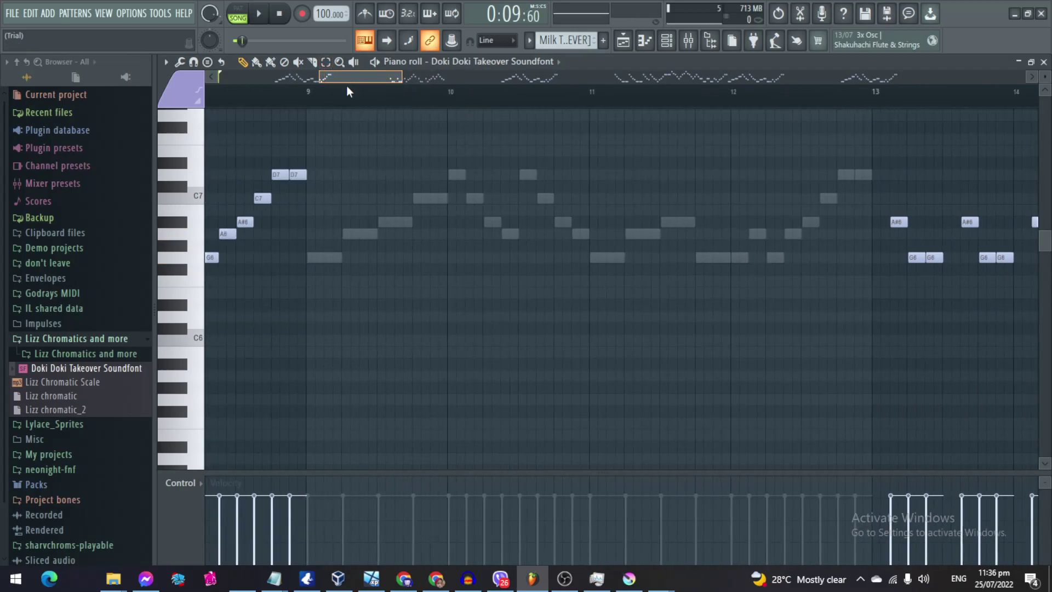
click(368, 104)
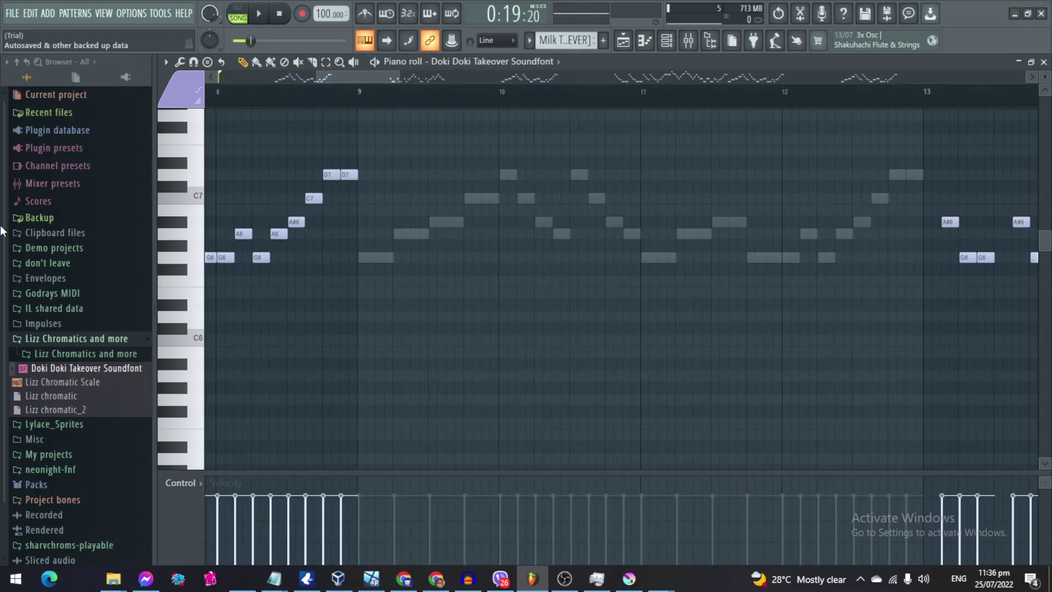
mouse_move(104, 381)
mouse_down()
mouse_move(132, 353)
mouse_move(101, 384)
mouse_move(113, 375)
mouse_up()
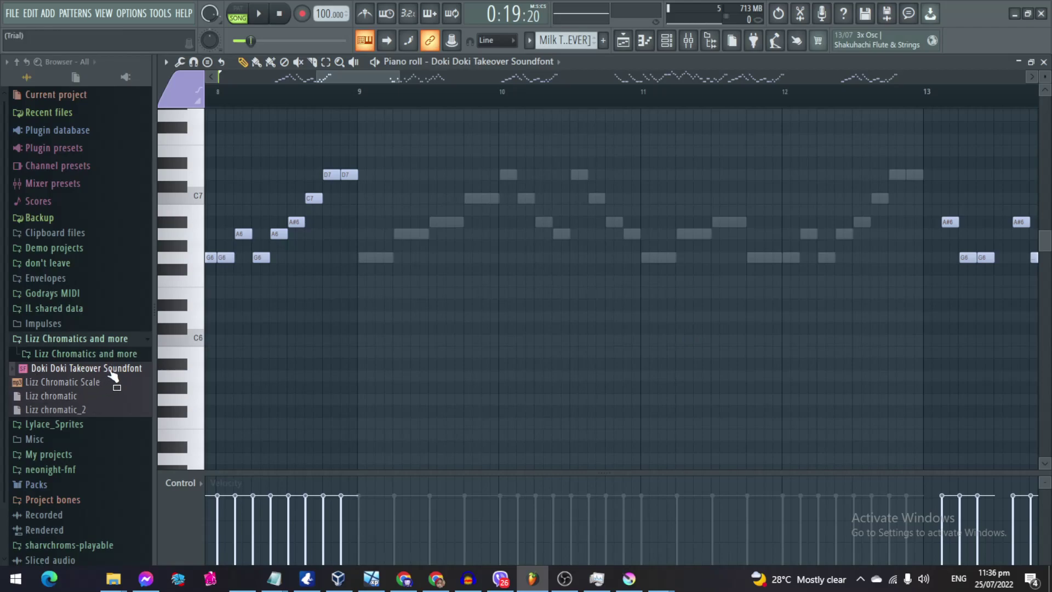
Load a second Doki Doki Takeover Soundfont channel and set its patch to [0000:06]: HD Senpai
right_click(110, 368)
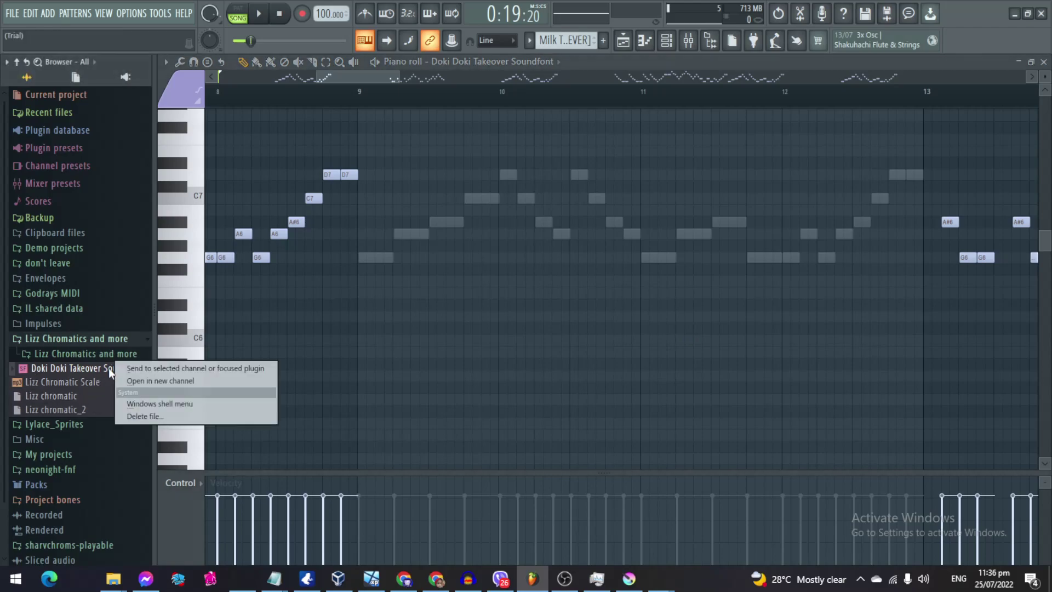
click(179, 380)
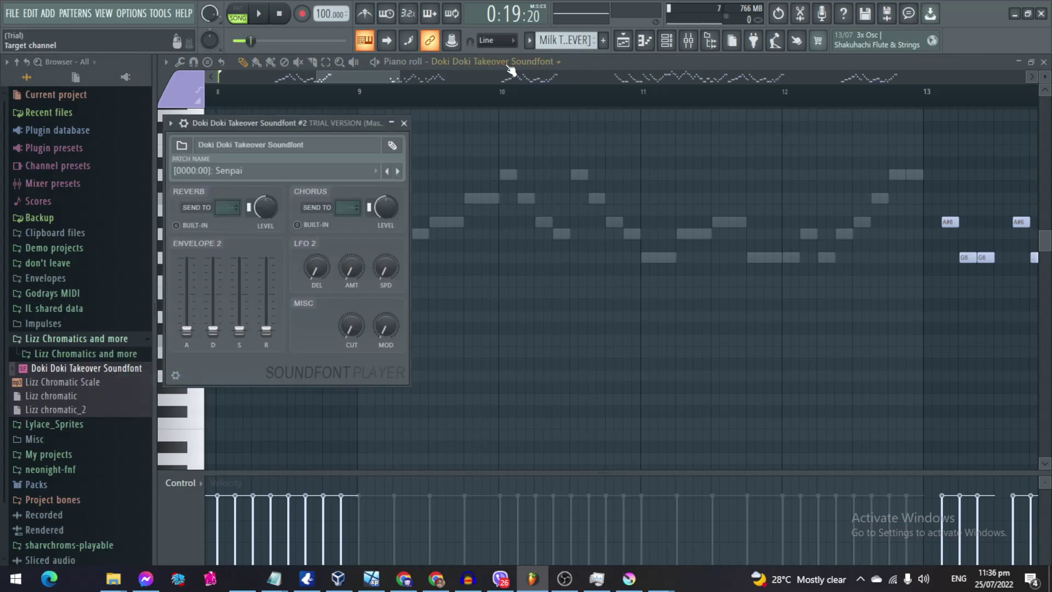
click(232, 171)
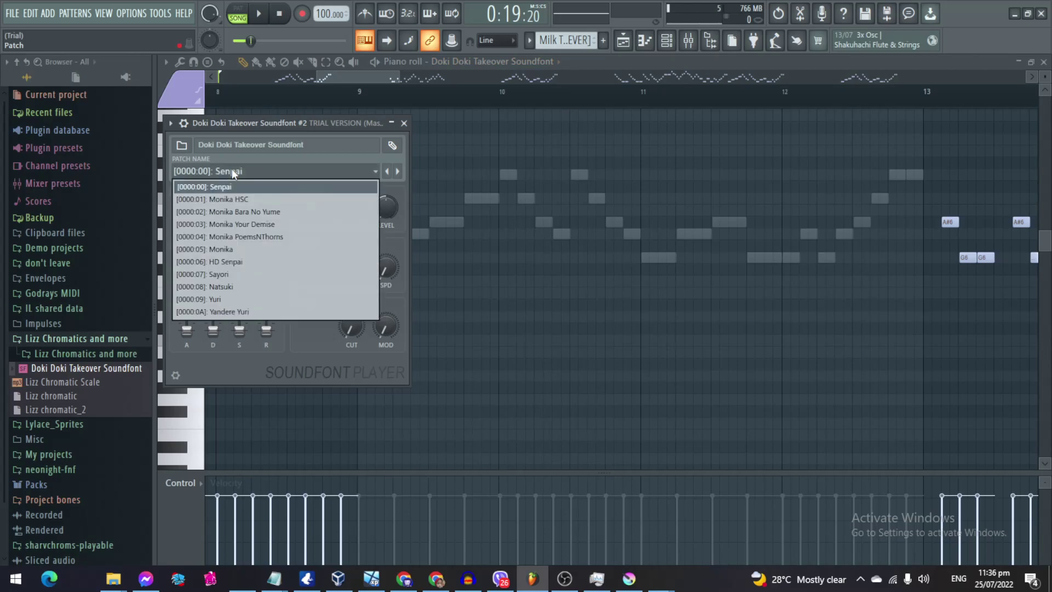
click(243, 262)
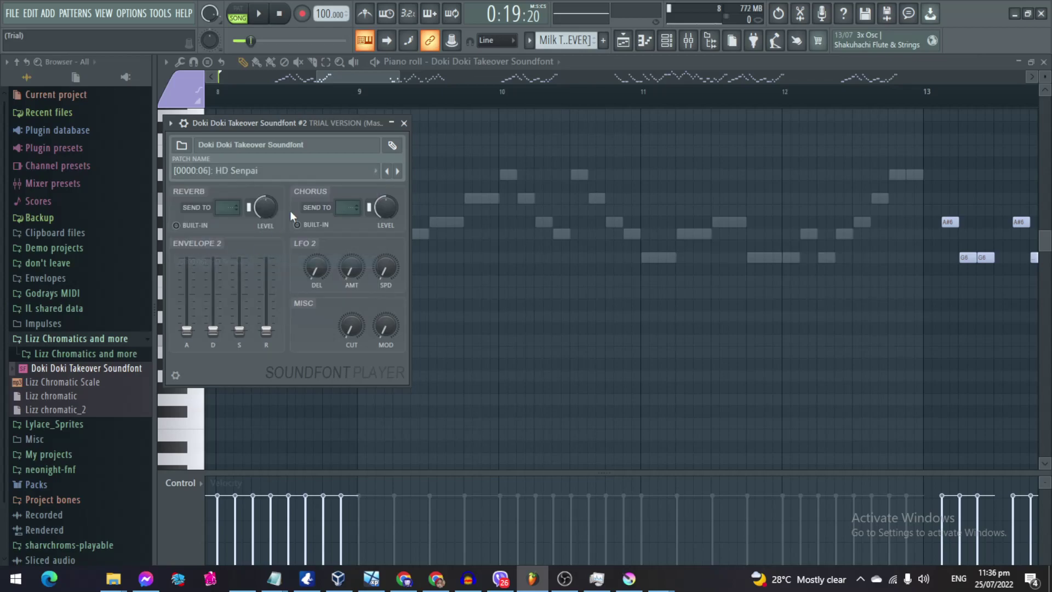
click(545, 61)
Show the Lizz Chromatic Scale notes in the piano roll and inspect its instrument settings
click(502, 146)
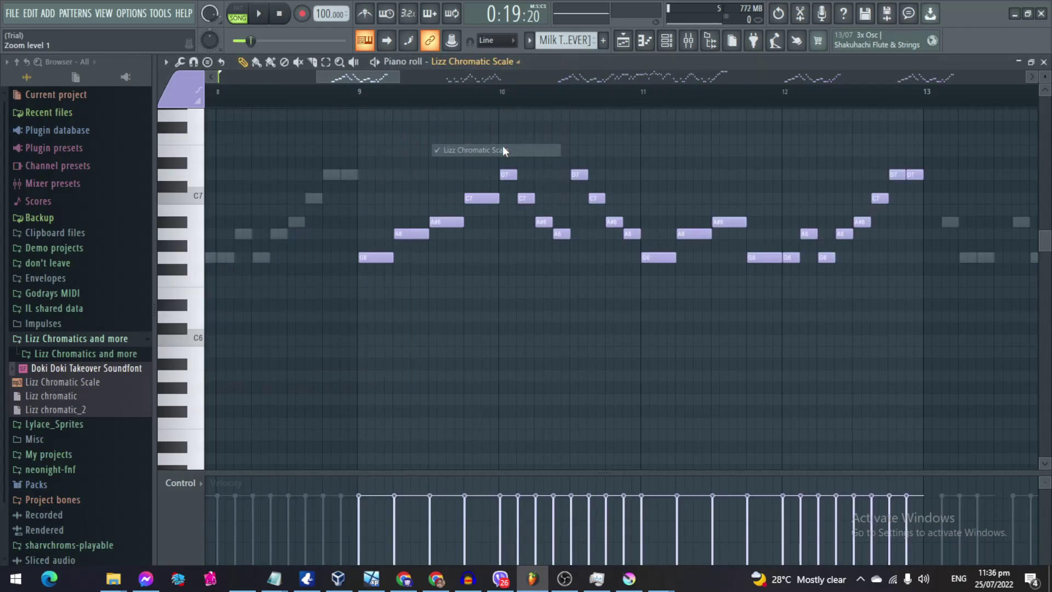
scroll(479, 83, up, 2)
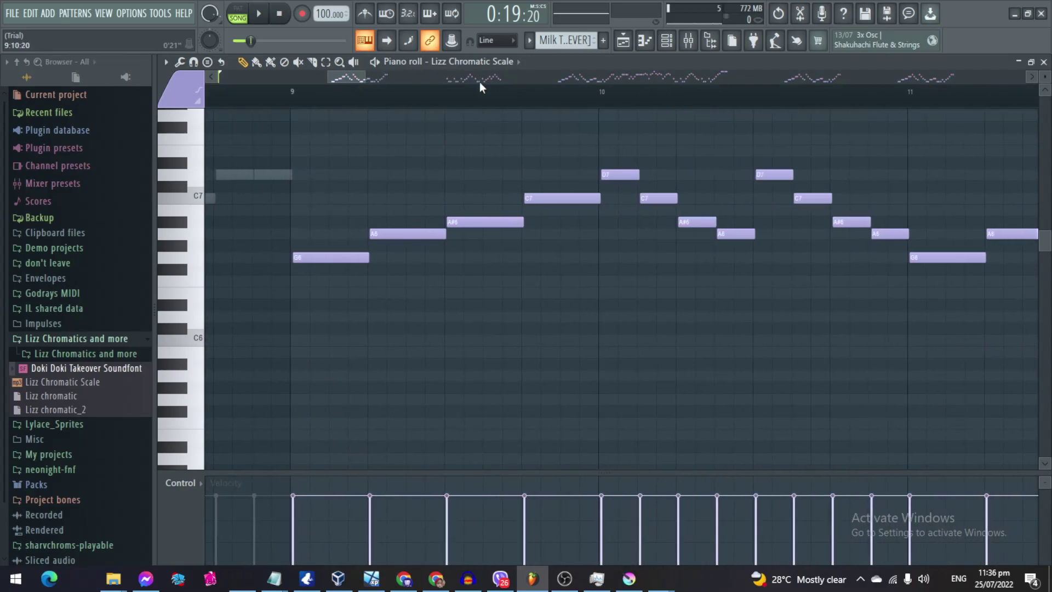
click(489, 61)
click(501, 168)
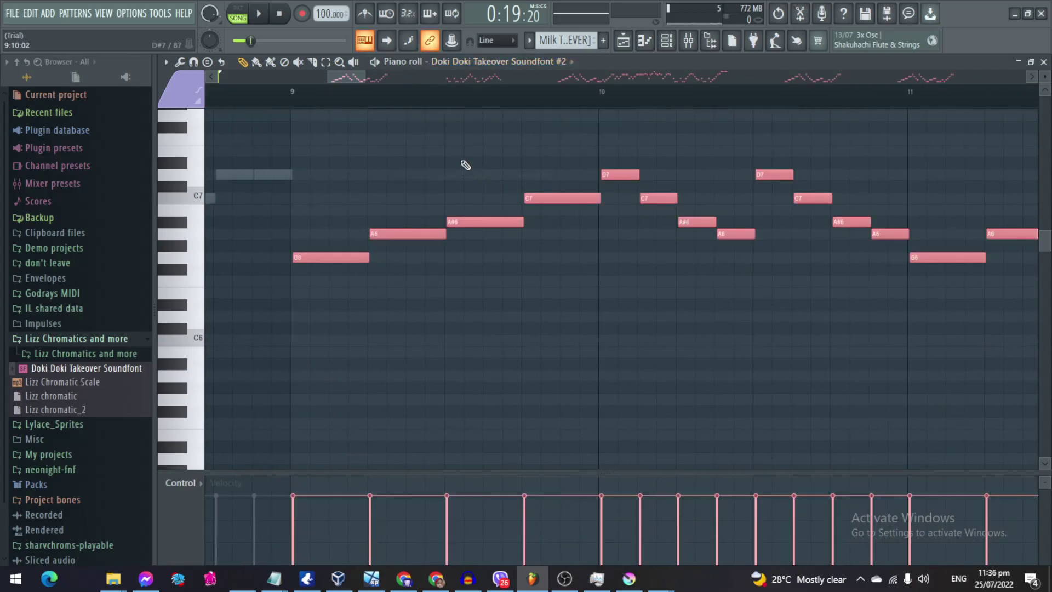
click(548, 61)
click(521, 149)
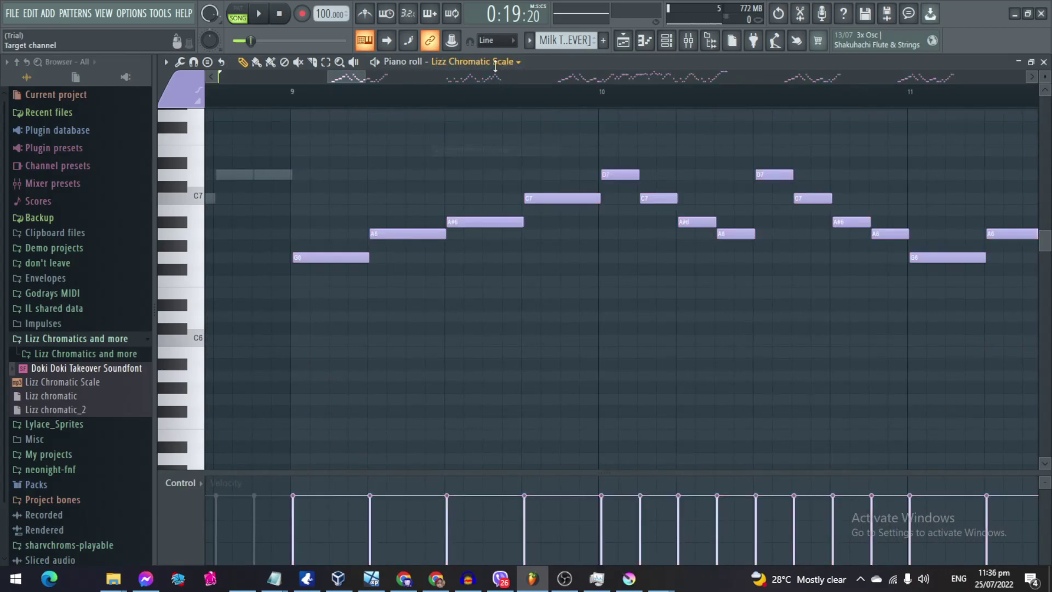
click(496, 63)
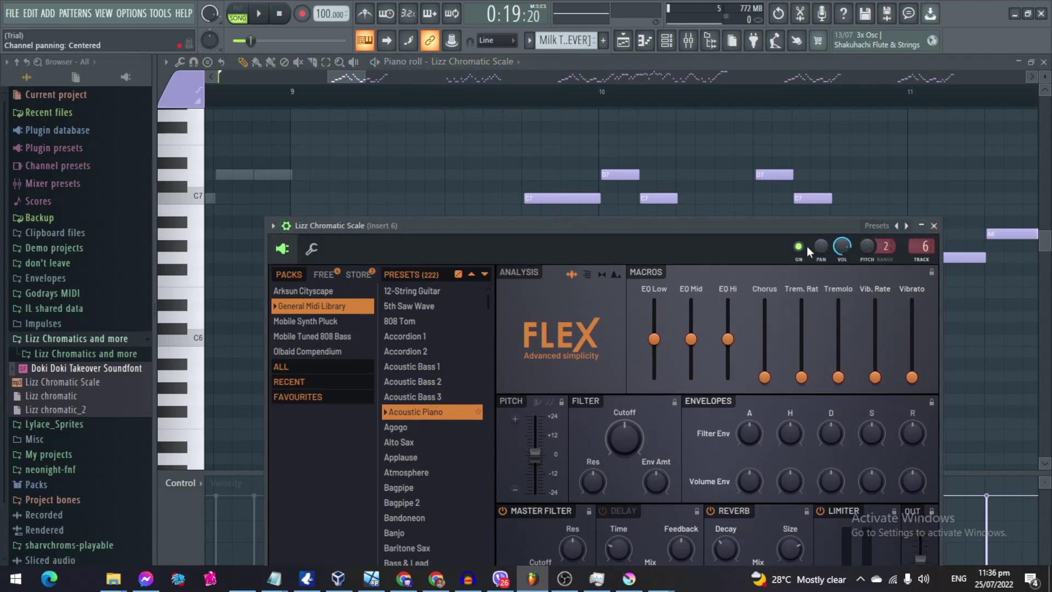
click(934, 225)
Switch the piano roll to Doki Doki Takeover Soundfont #2 and play the HD Senpai melody from bar 9
click(487, 61)
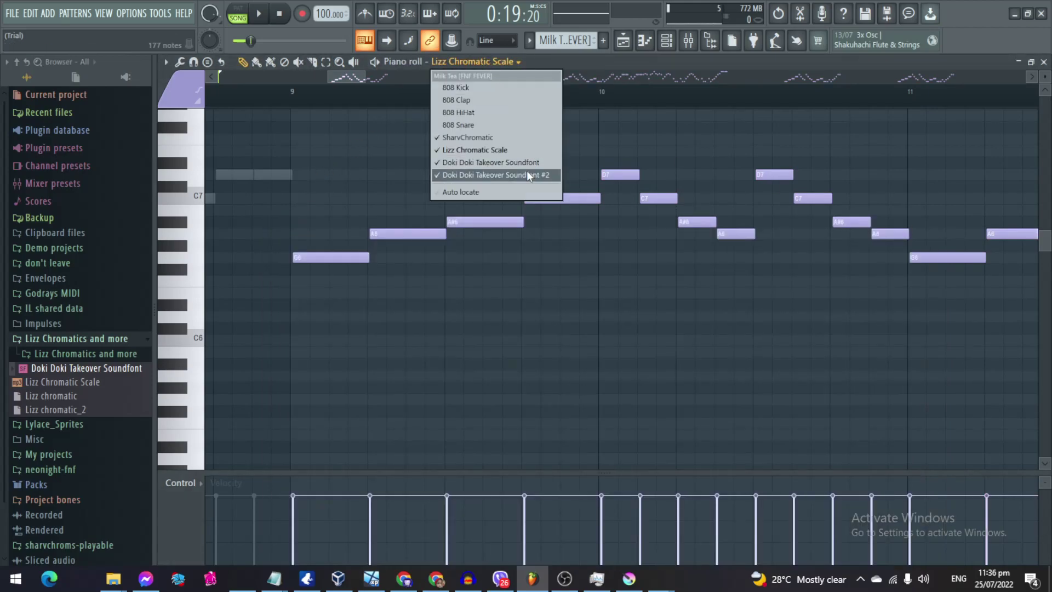
click(528, 175)
key(space)
ctrl+scroll(521, 198, down, 3)
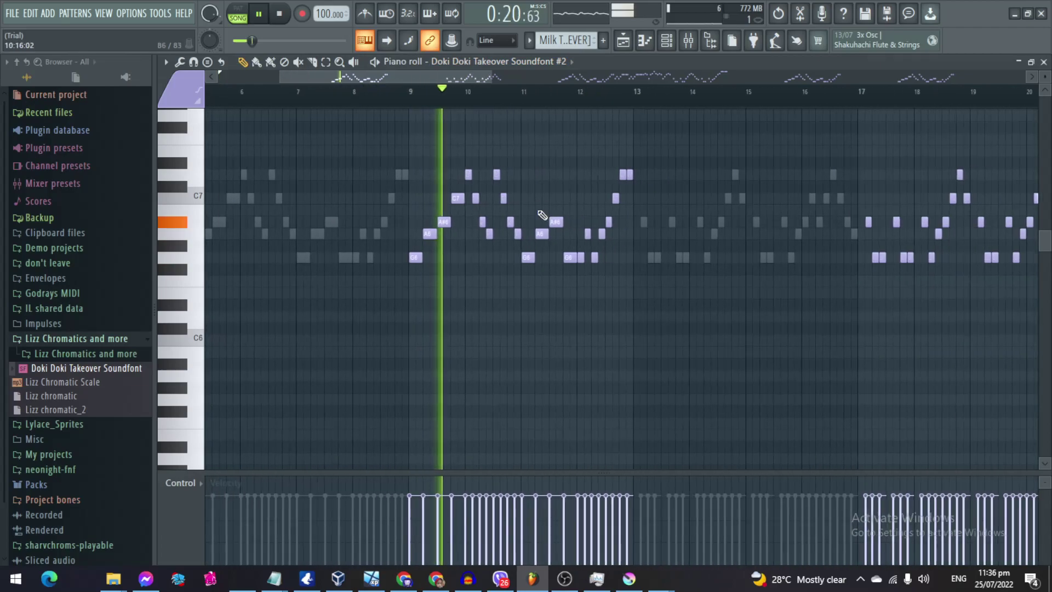
ctrl+scroll(542, 214, up, 3)
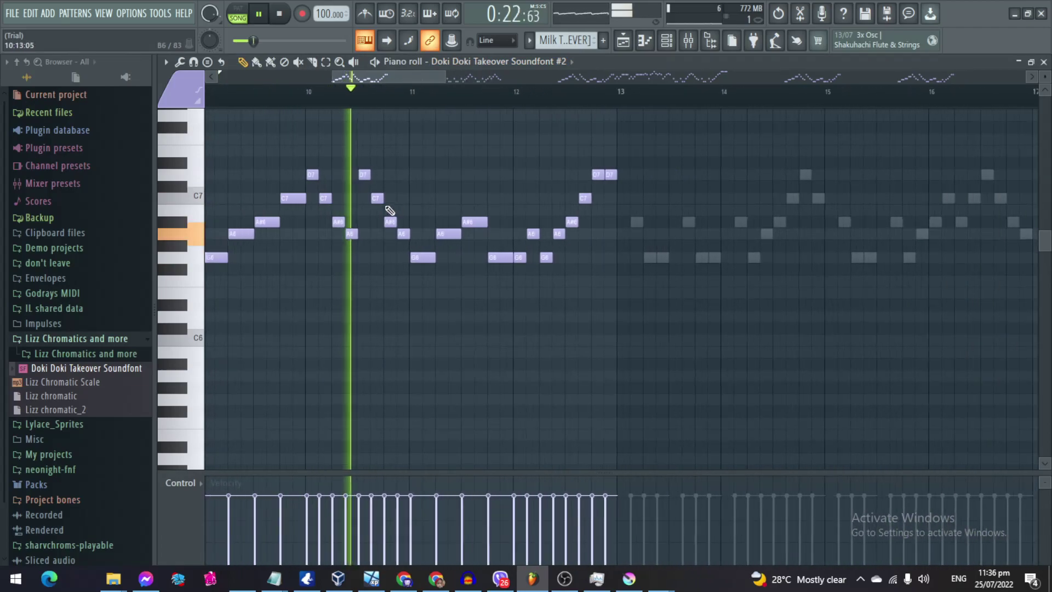
ctrl+scroll(545, 298, down, 3)
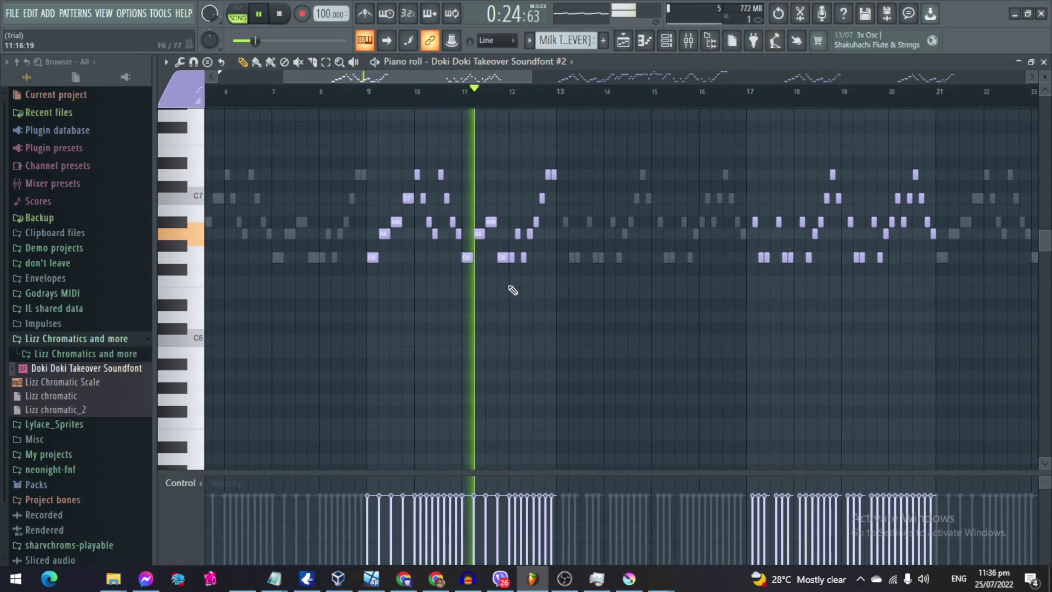
ctrl+scroll(512, 296, up, 3)
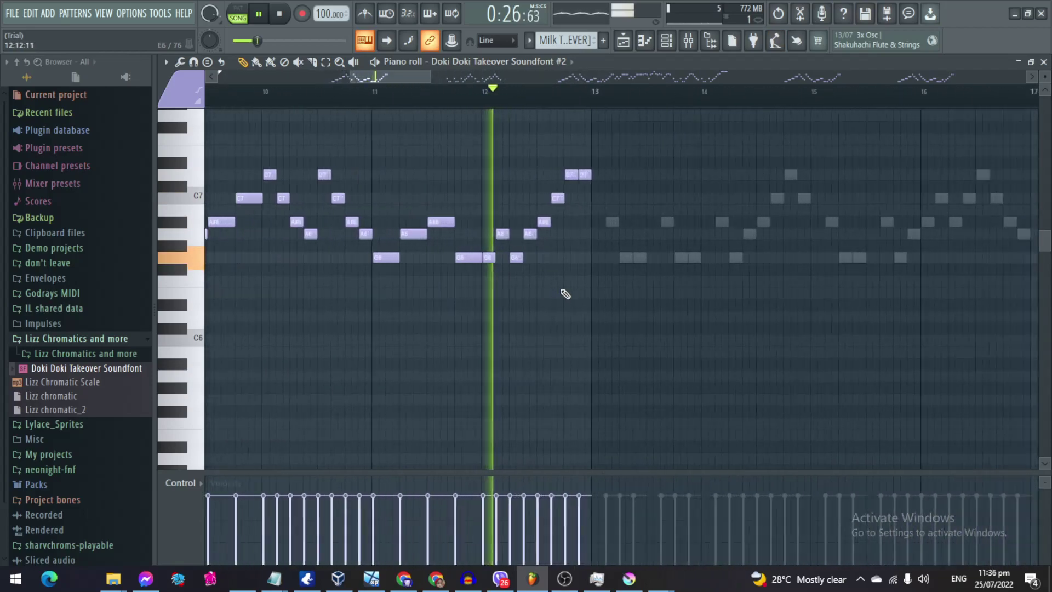
ctrl+scroll(606, 289, up, 3)
ctrl+scroll(674, 310, down, 2)
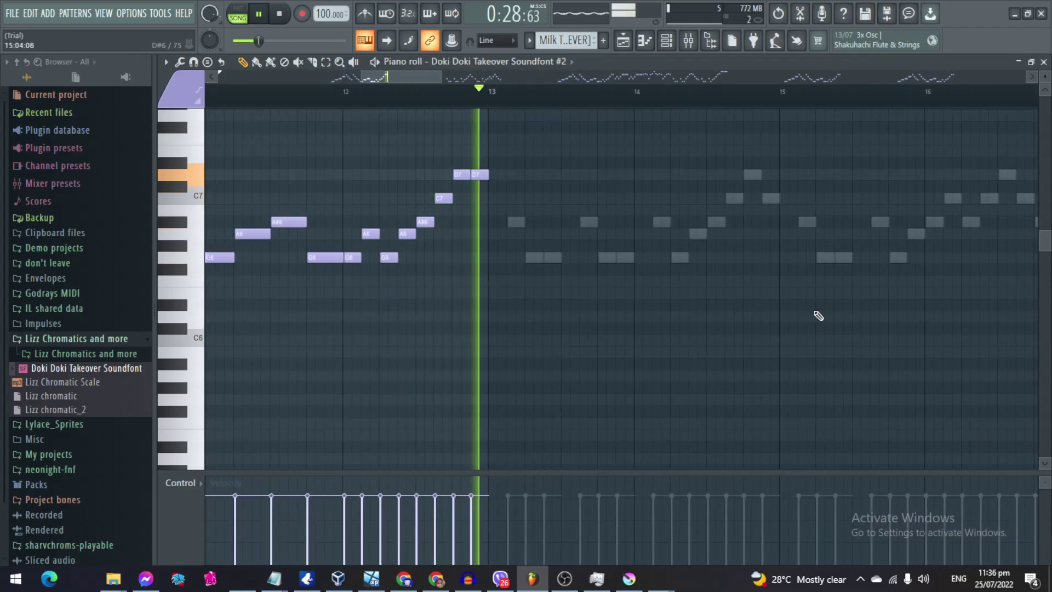
key(space)
click(565, 579)
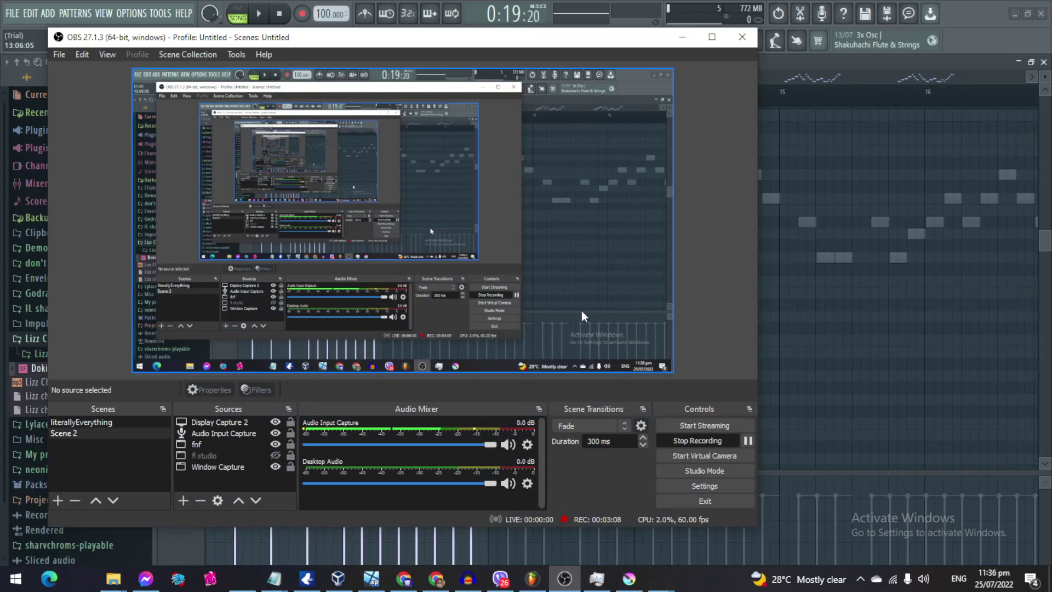